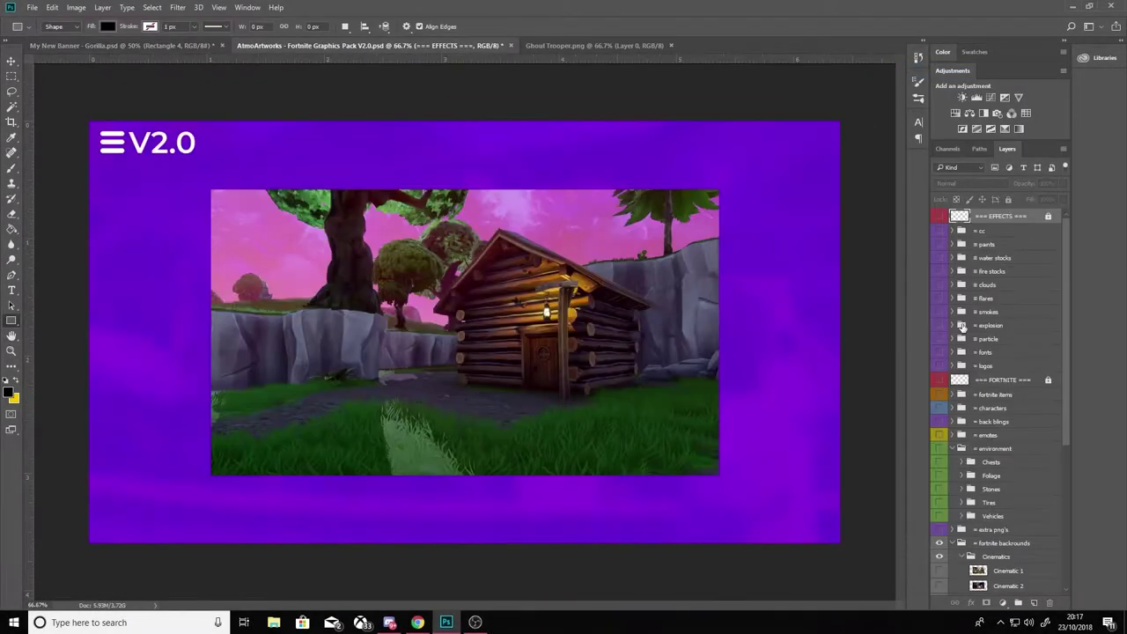
Place the cabin cinematic image in the banner, clip it to the band, and scale it to fill.
mouse_move(164, 51)
mouse_down()
mouse_move(476, 335)
mouse_move(456, 335)
mouse_up()
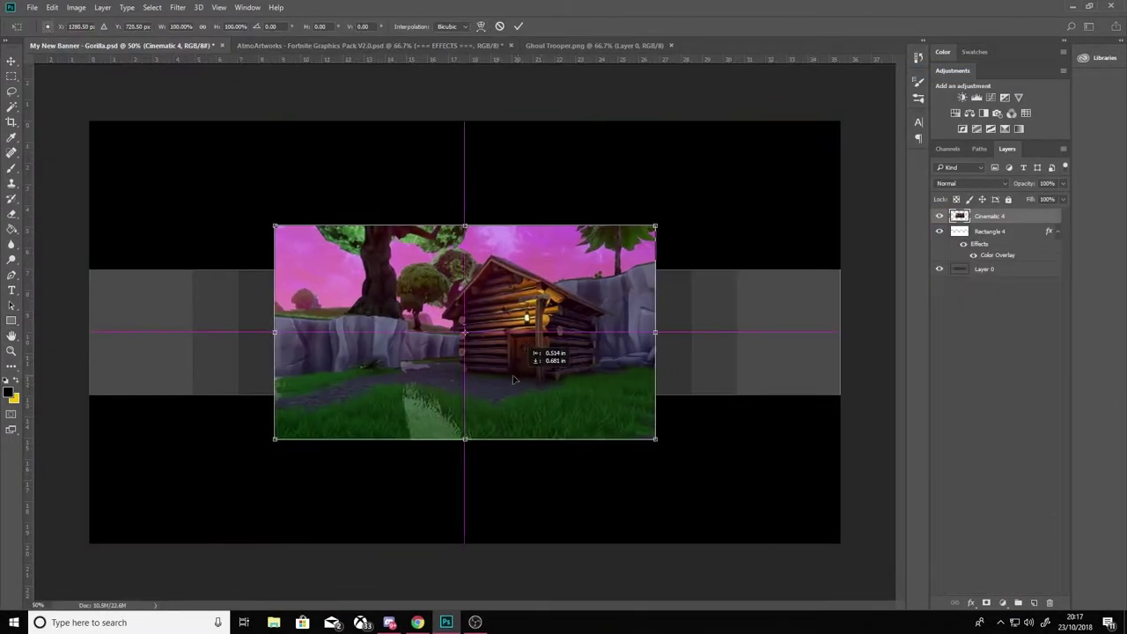
key(ctrl+alt+g)
key(ctrl+t)
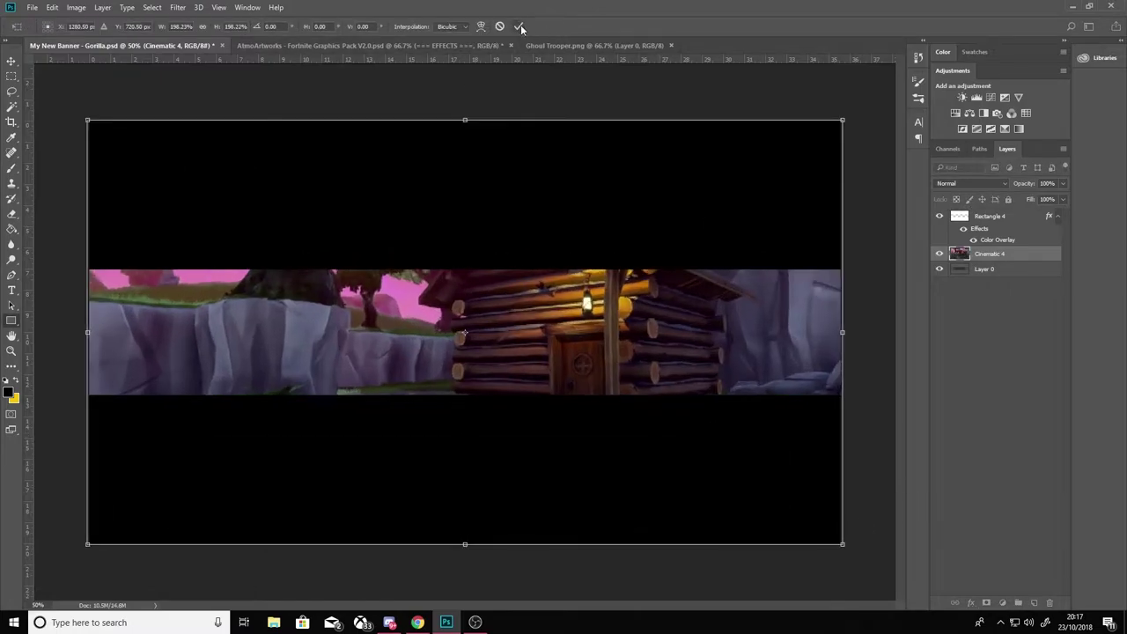
Set the Gradient Map's end colour stop to bright green.
drag(855, 467, 858, 444)
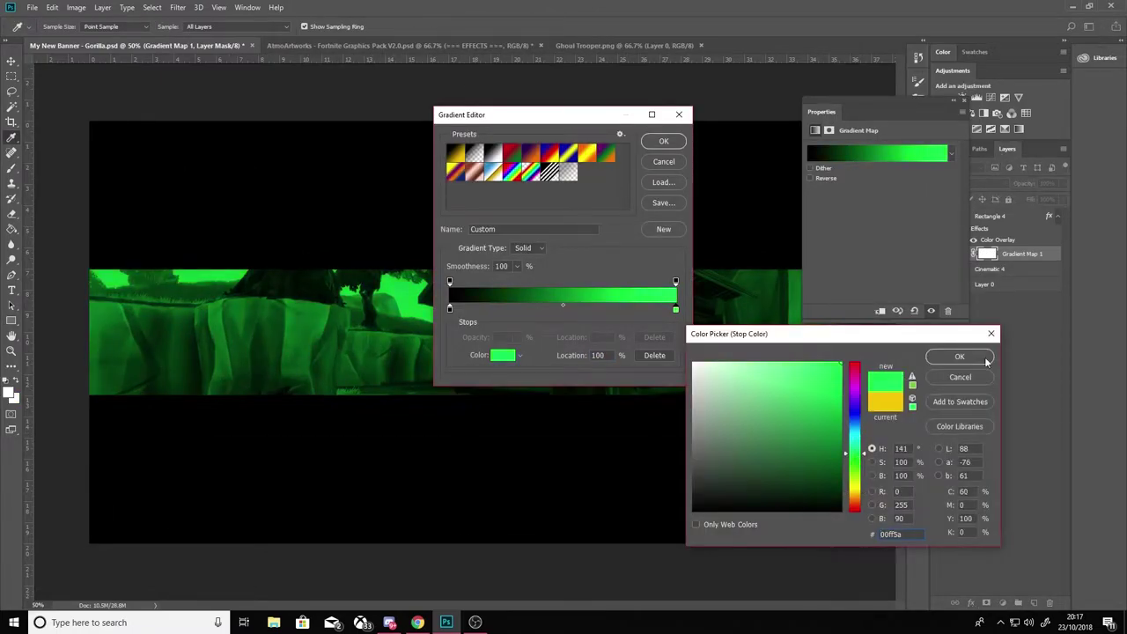
click(960, 356)
click(664, 141)
Add Brightness/Contrast, Curves and Exposure adjustment layers, with exposure at 0.28.
click(971, 98)
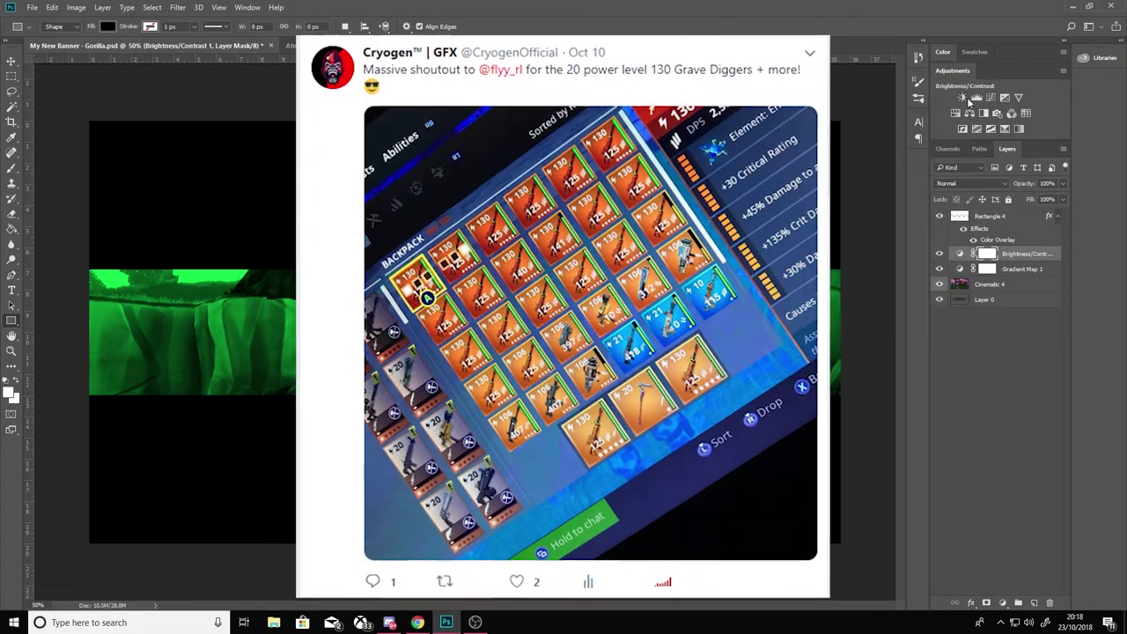
click(998, 97)
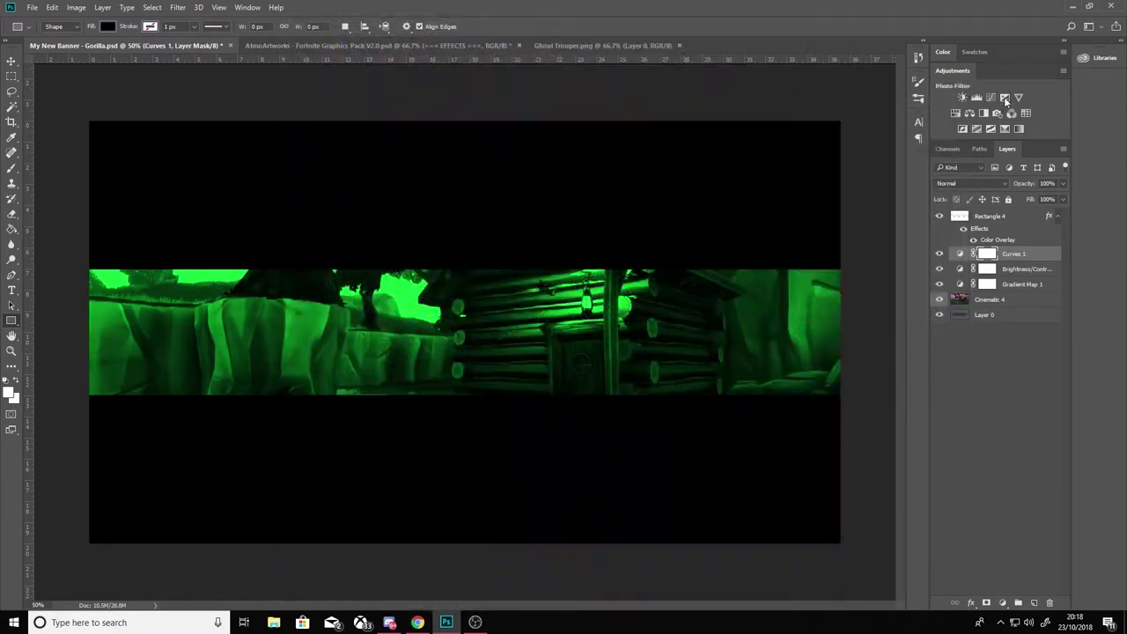
click(1005, 98)
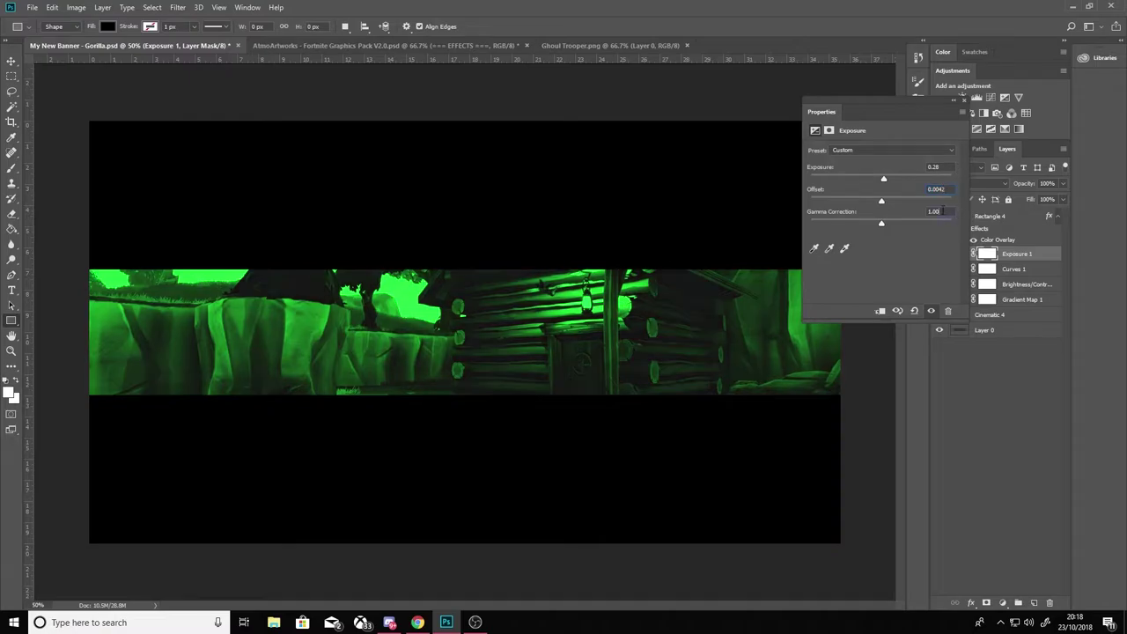
Group the four adjustment layers and add two new empty layers above the group.
click(11, 167)
key(ctrl+minus)
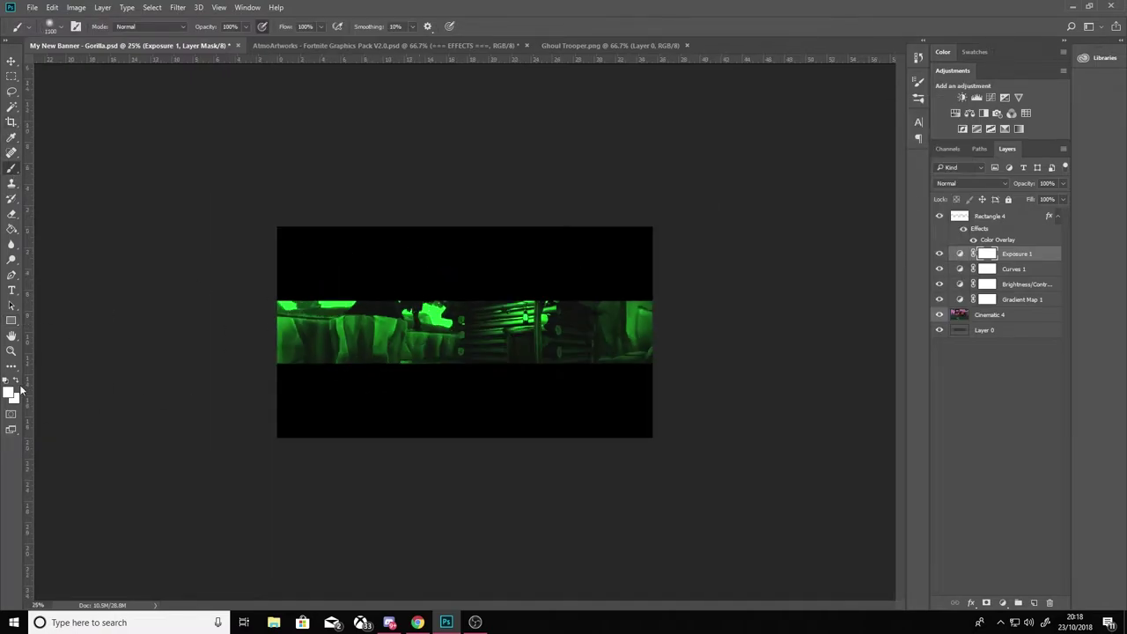
shift+click(1021, 299)
click(1018, 602)
click(1034, 603)
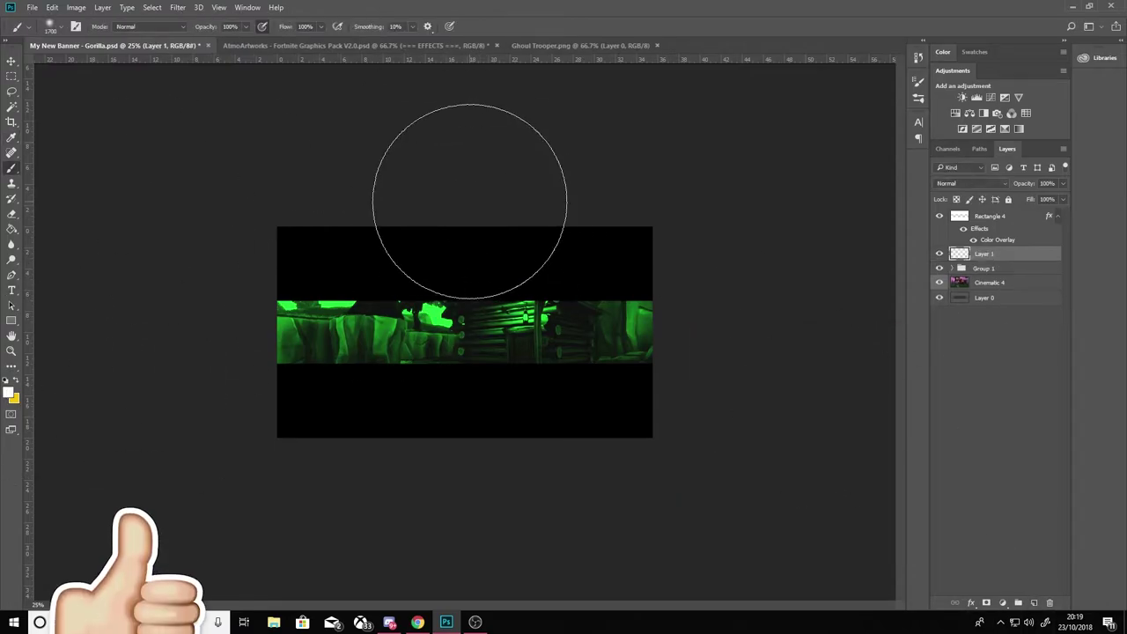
key(ctrl+plus)
key(ctrl+shift+alt+n)
key(ctrl+minus)
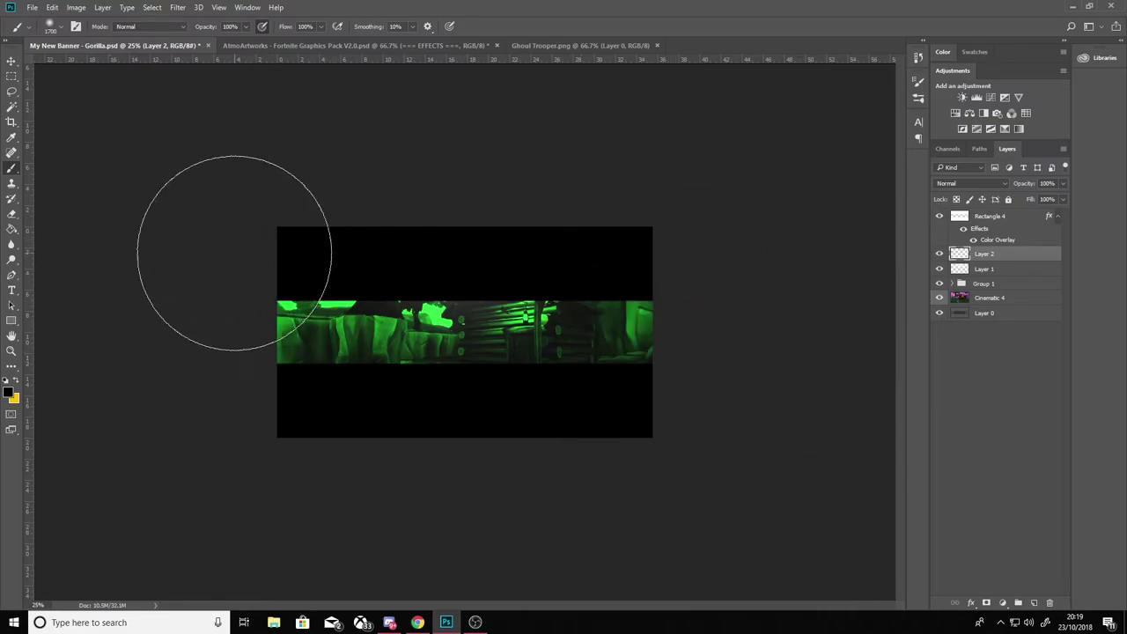
Paint black over the strip's right end and lower that layer to about half opacity.
drag(671, 255, 681, 414)
key(ctrl+plus)
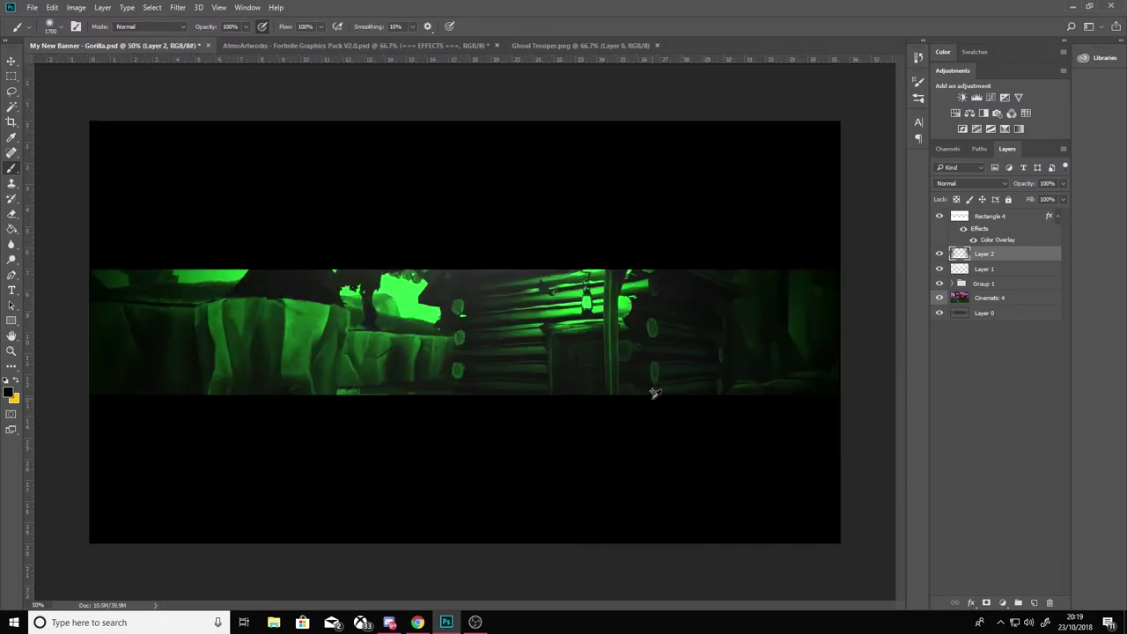
drag(1042, 202, 1039, 202)
text(50)
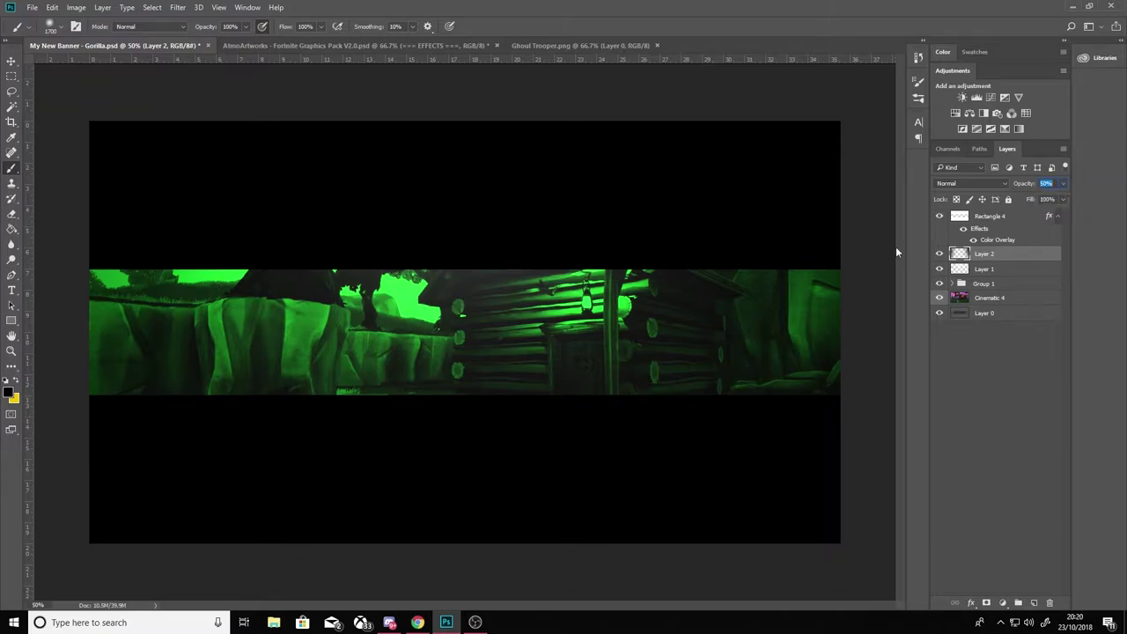
Bring the Ghoul Trooper character into the banner, scaled to about 84.65%.
click(554, 45)
mouse_move(960, 220)
mouse_down()
mouse_move(110, 45)
mouse_move(533, 422)
mouse_move(512, 339)
mouse_up()
key(ctrl+t)
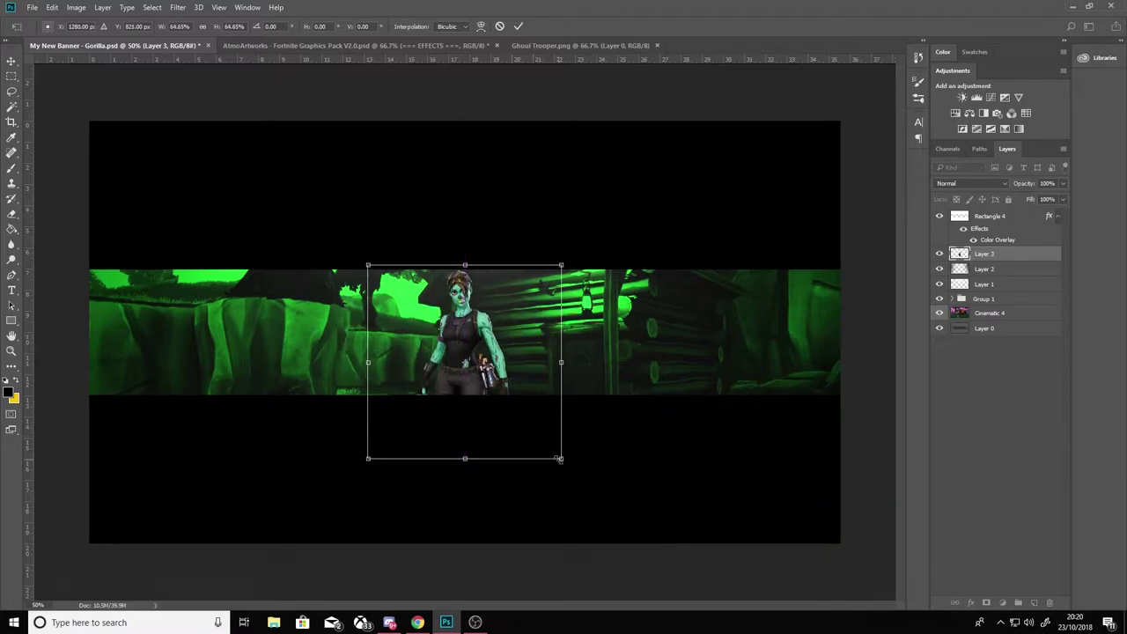
Resize and centre the Ghoul Trooper, then move it below the painted shading layers.
drag(559, 458, 533, 423)
key(Return)
key(b)
key(ctrl+bracketleft)
key(ctrl+bracketleft)
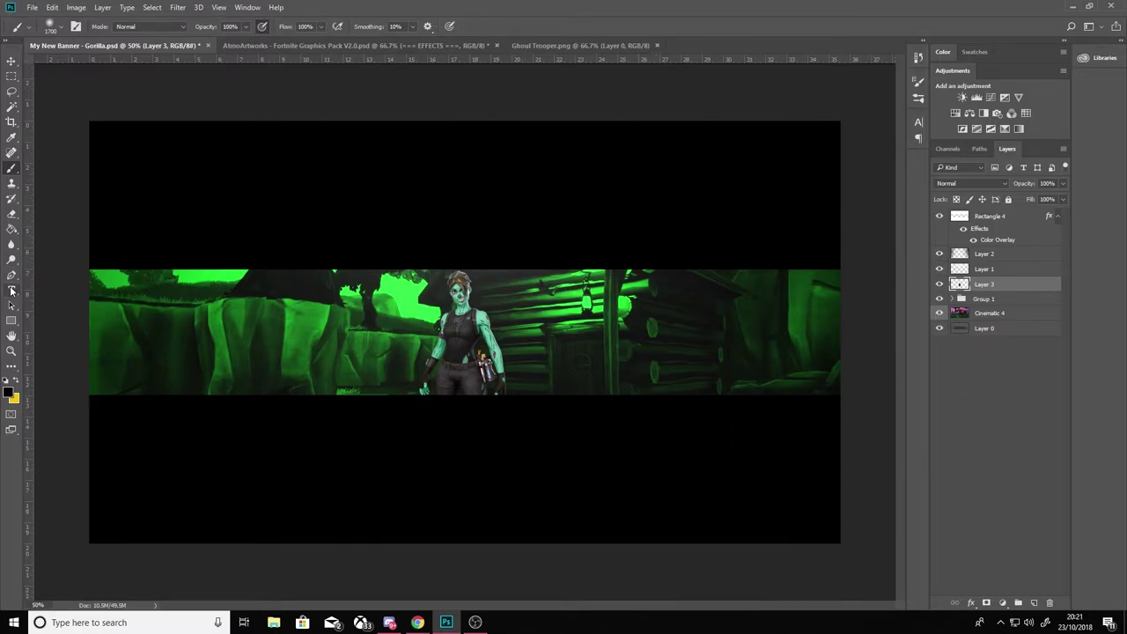
Type 'FLYY RL' in Longhaul, enlarge it about 470% and centre it over the character.
click(12, 291)
click(145, 26)
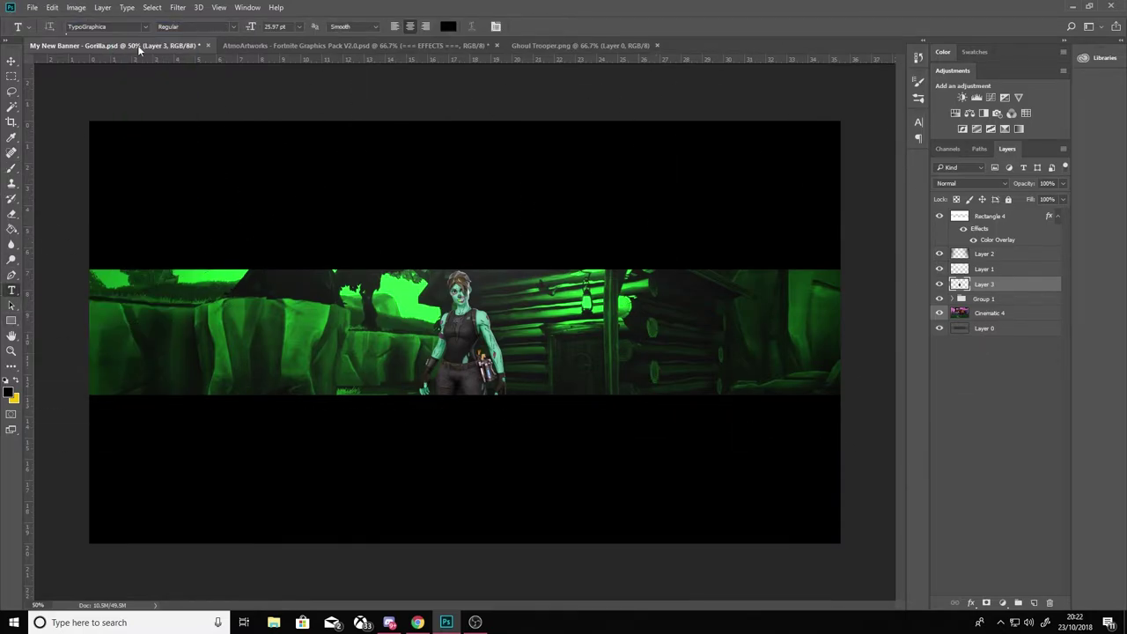
click(147, 71)
text(FLYY RL)
key(ctrl+Return)
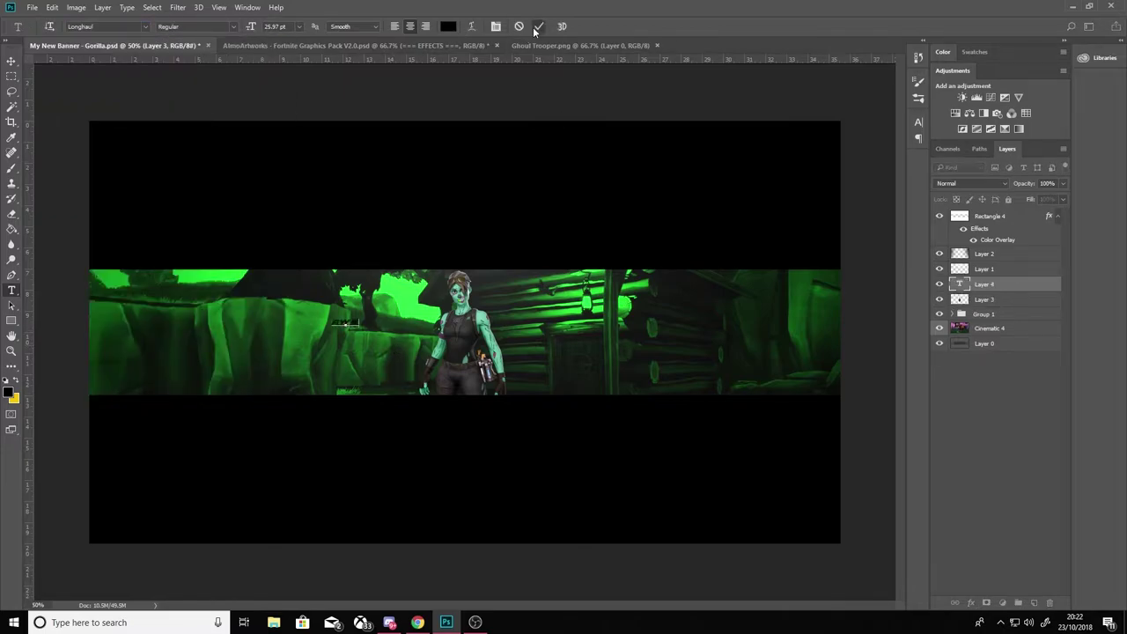
key(ctrl+t)
drag(361, 330, 419, 349)
drag(370, 322, 507, 348)
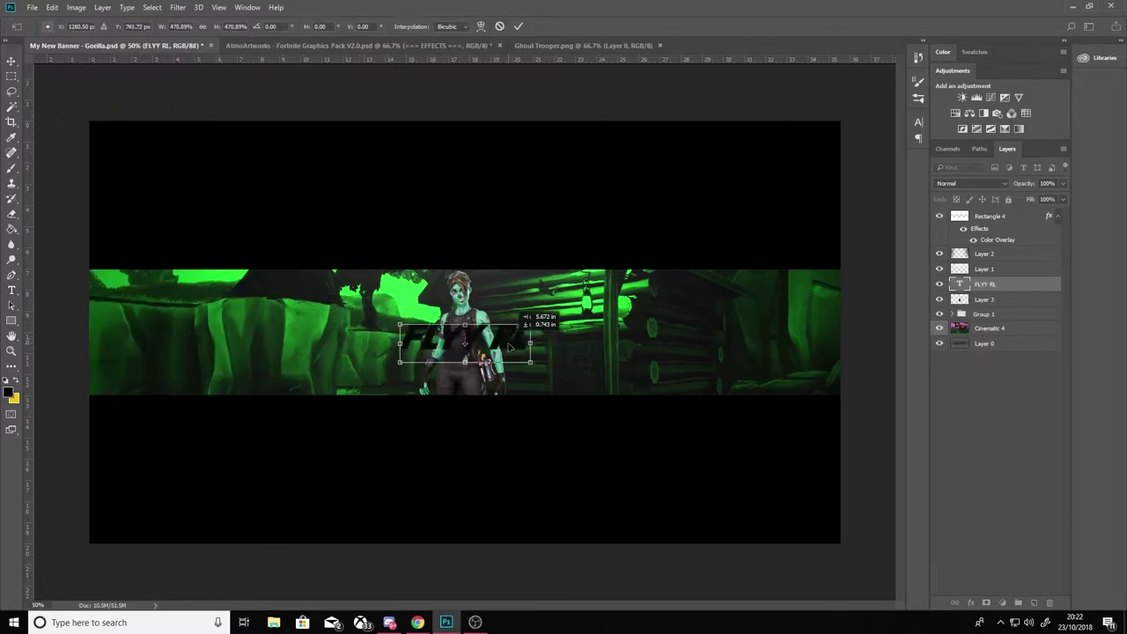
Make the FLYY RL text white, rescale it to about 423% and centre it.
click(518, 27)
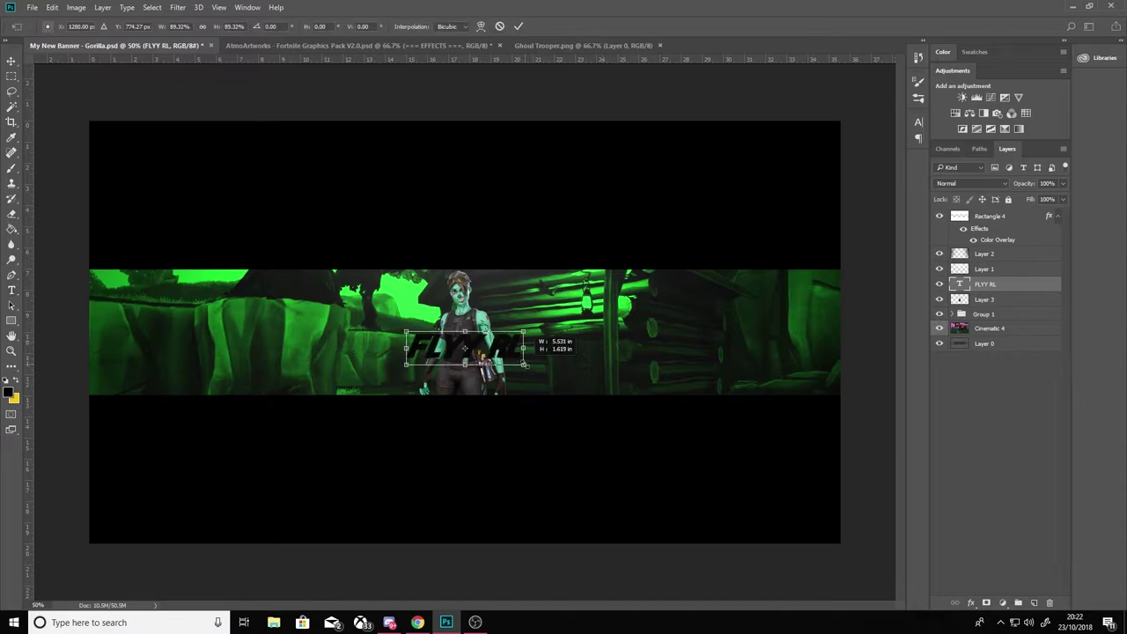
key(Return)
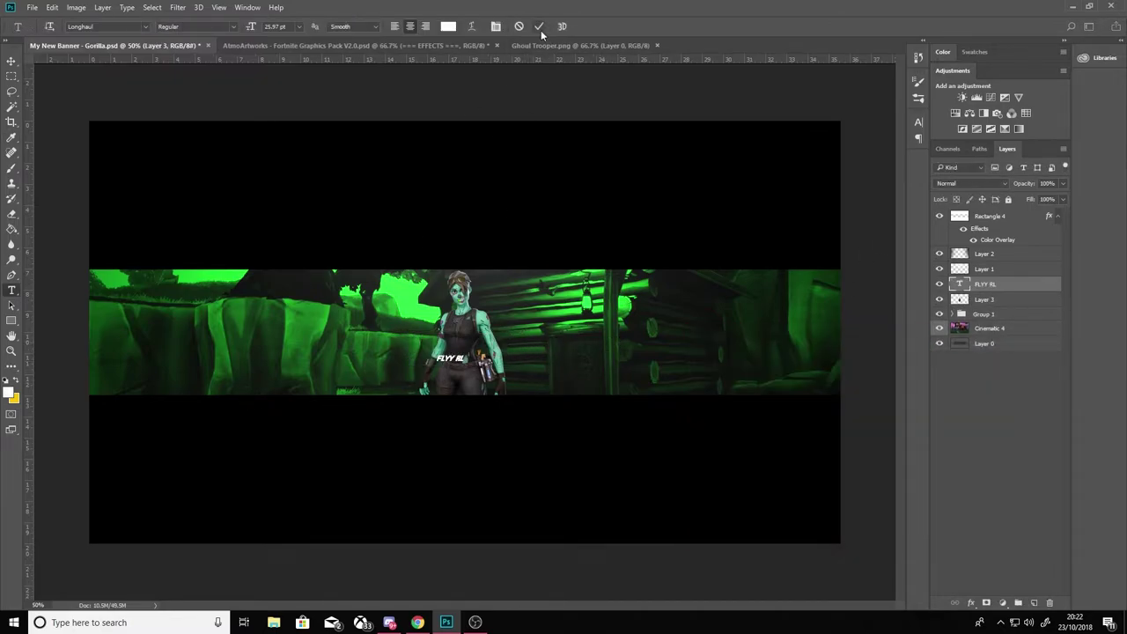
key(ctrl+t)
drag(465, 362, 504, 380)
mouse_move(490, 336)
mouse_down()
mouse_move(516, 332)
mouse_move(506, 335)
mouse_up()
Give FLYY RL a black-to-white Gradient Overlay at 34% opacity.
click(518, 26)
double_click(1031, 284)
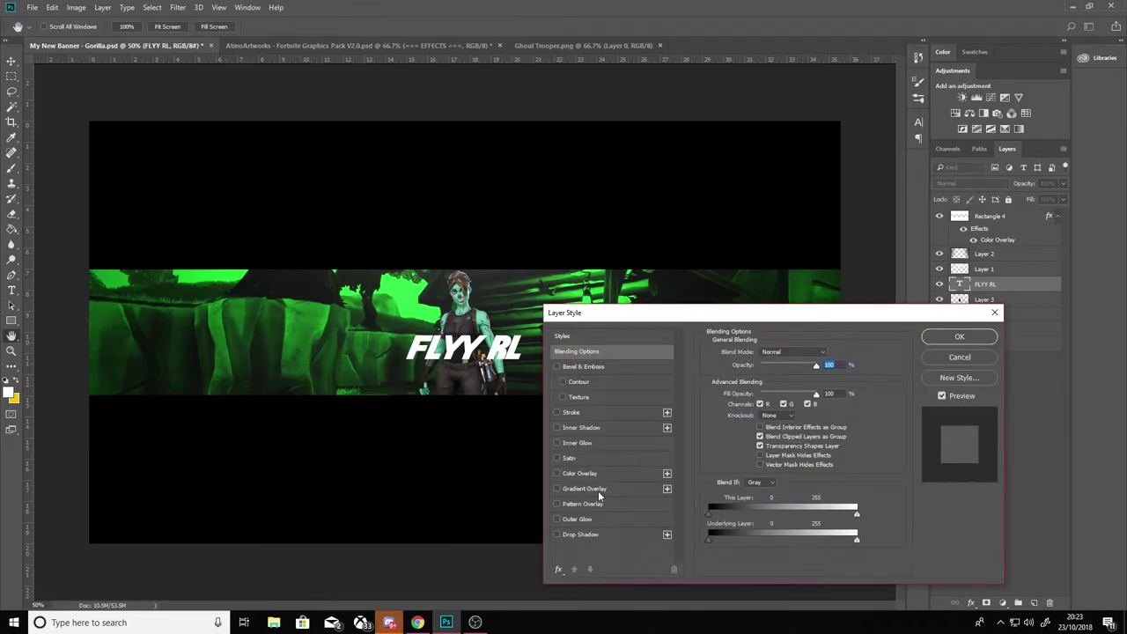
click(585, 488)
click(779, 379)
click(483, 155)
click(665, 141)
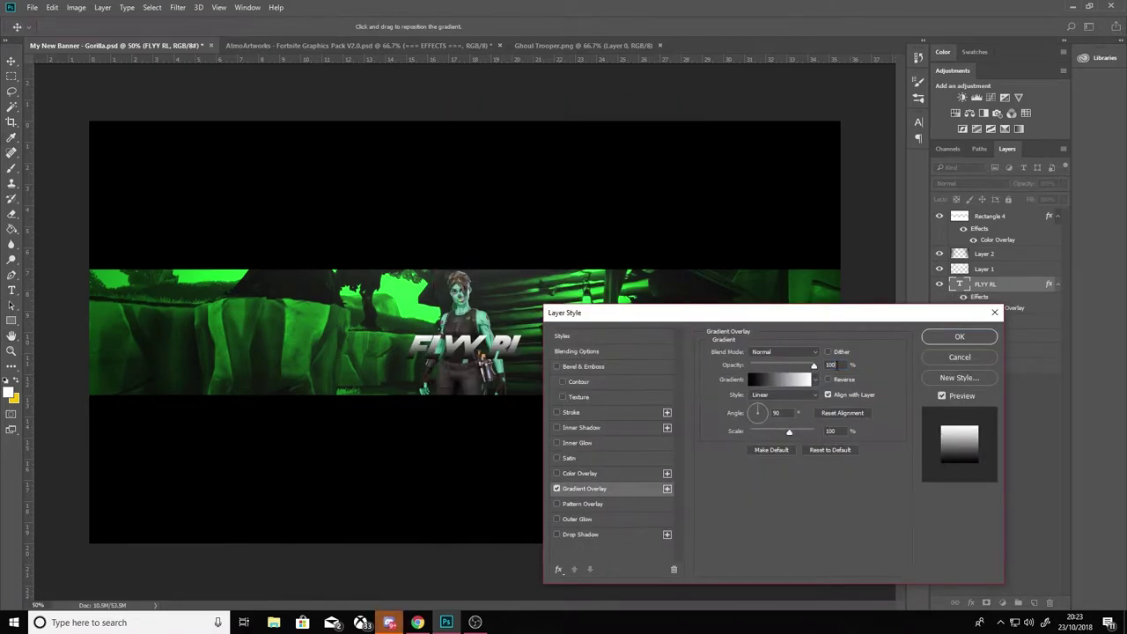
double_click(831, 365)
text(34)
Add a 54% Inner Glow and a 27% Drop Shadow to the text and apply.
click(578, 442)
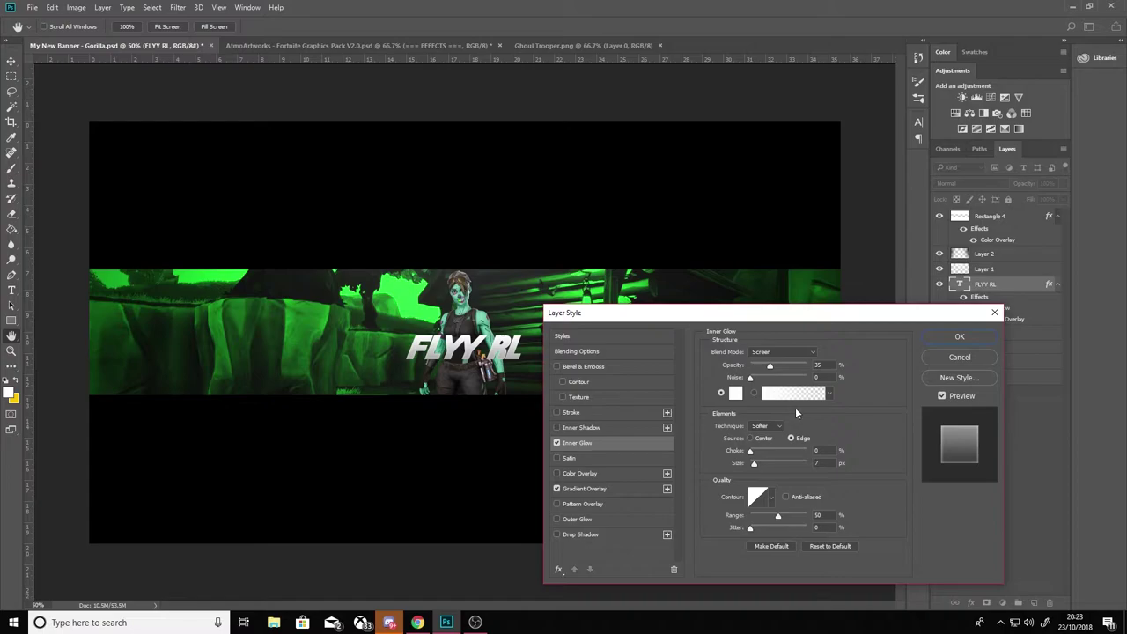
drag(770, 364, 780, 365)
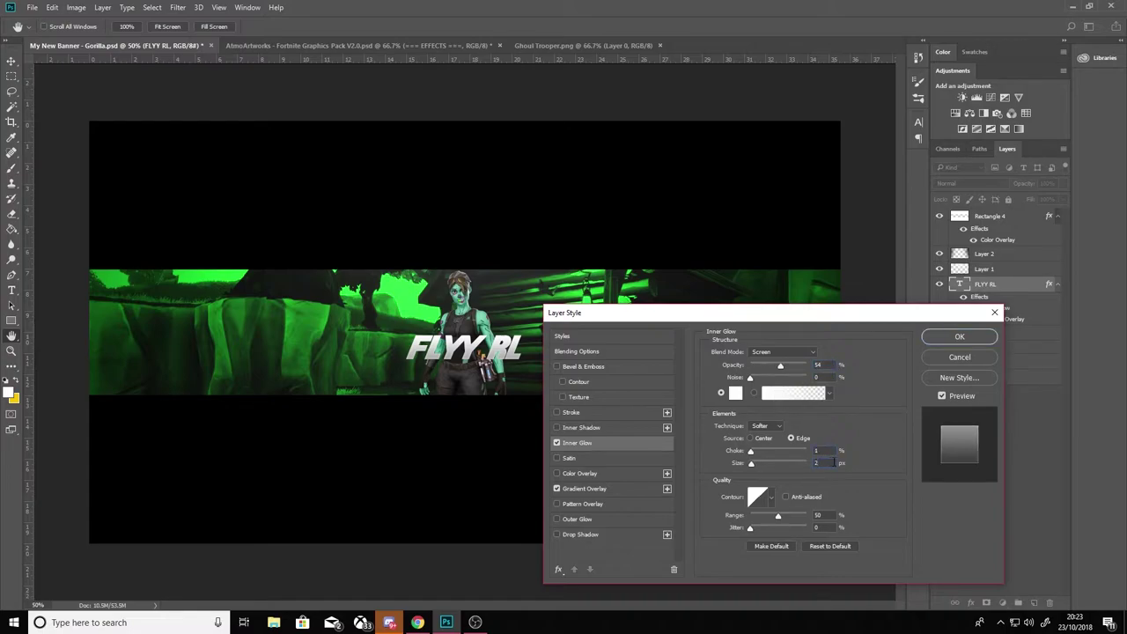
click(582, 535)
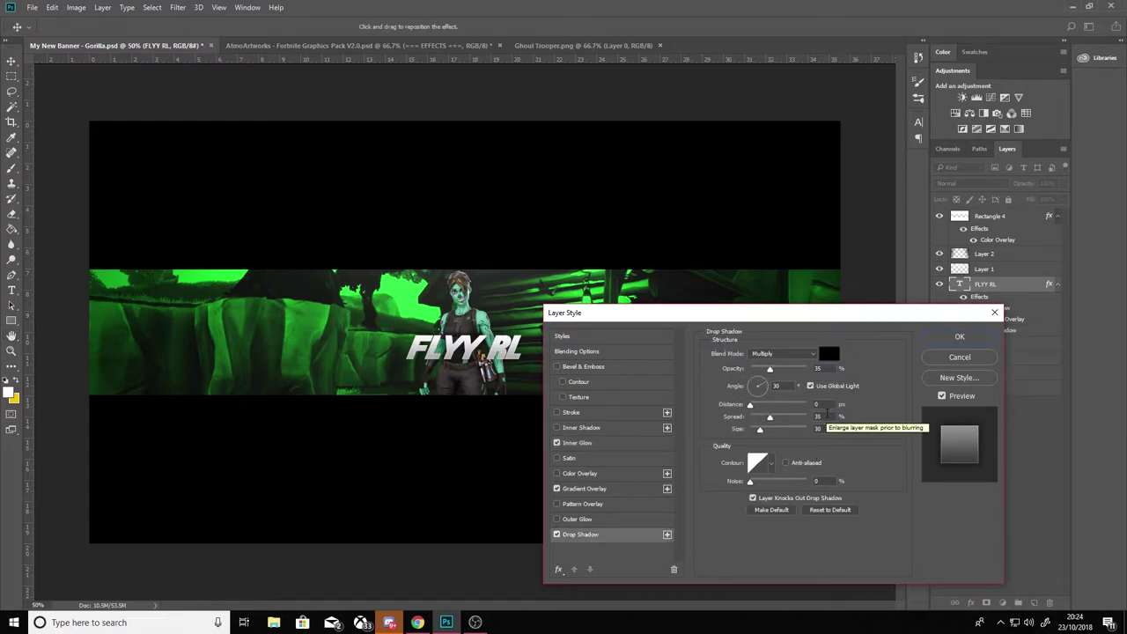
text(27)
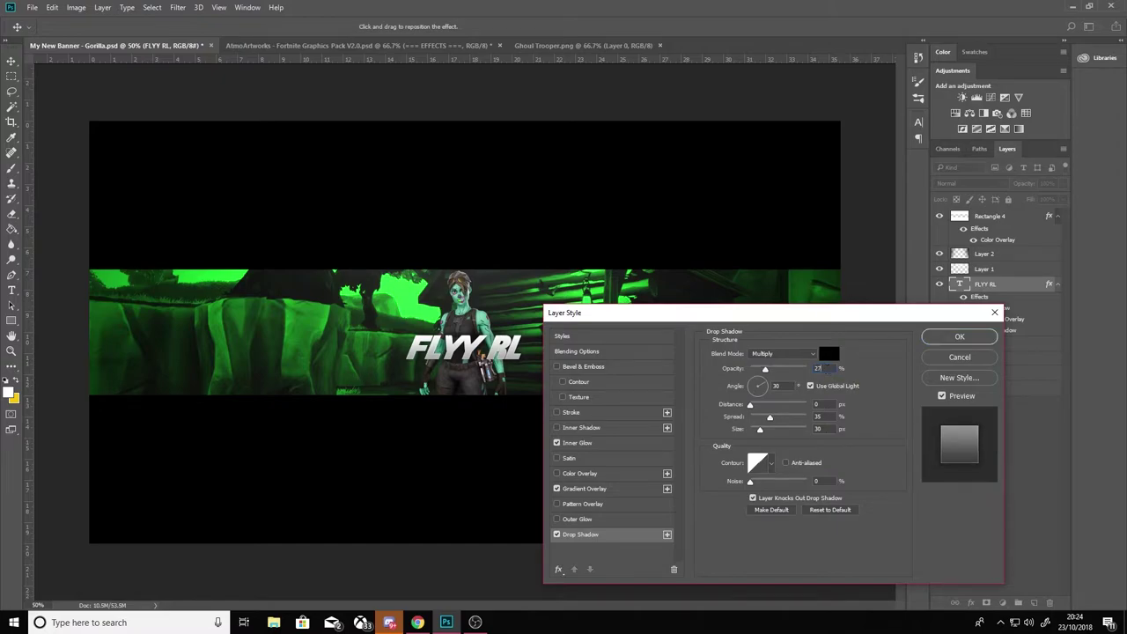
text(16)
key(Return)
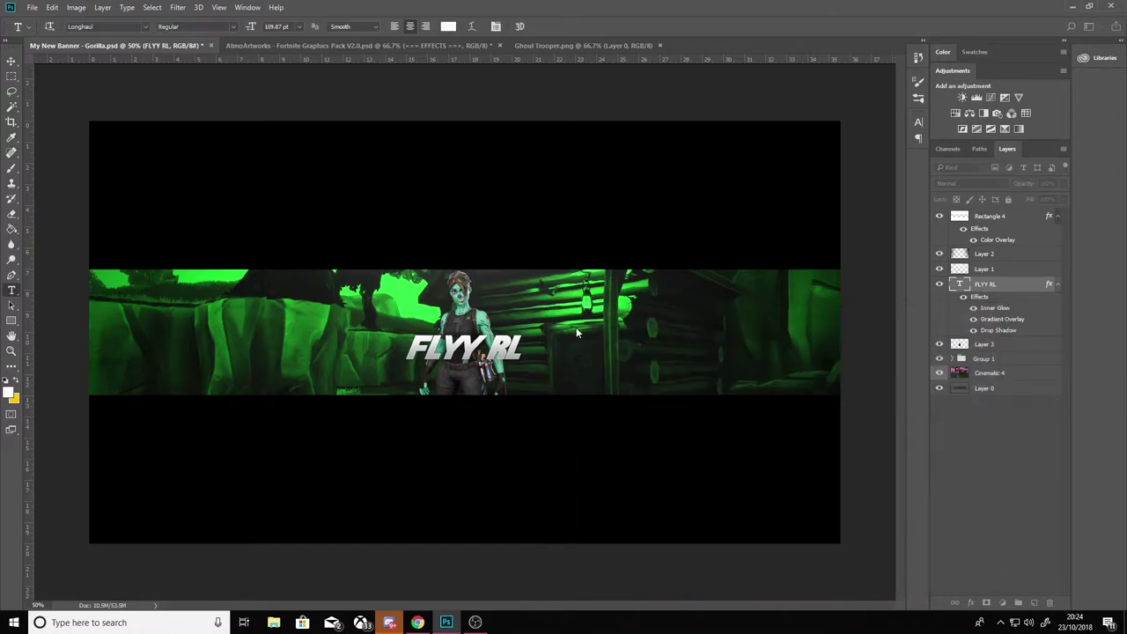
Draw a bright green rectangle behind the FLYY RL text.
click(87, 27)
click(177, 46)
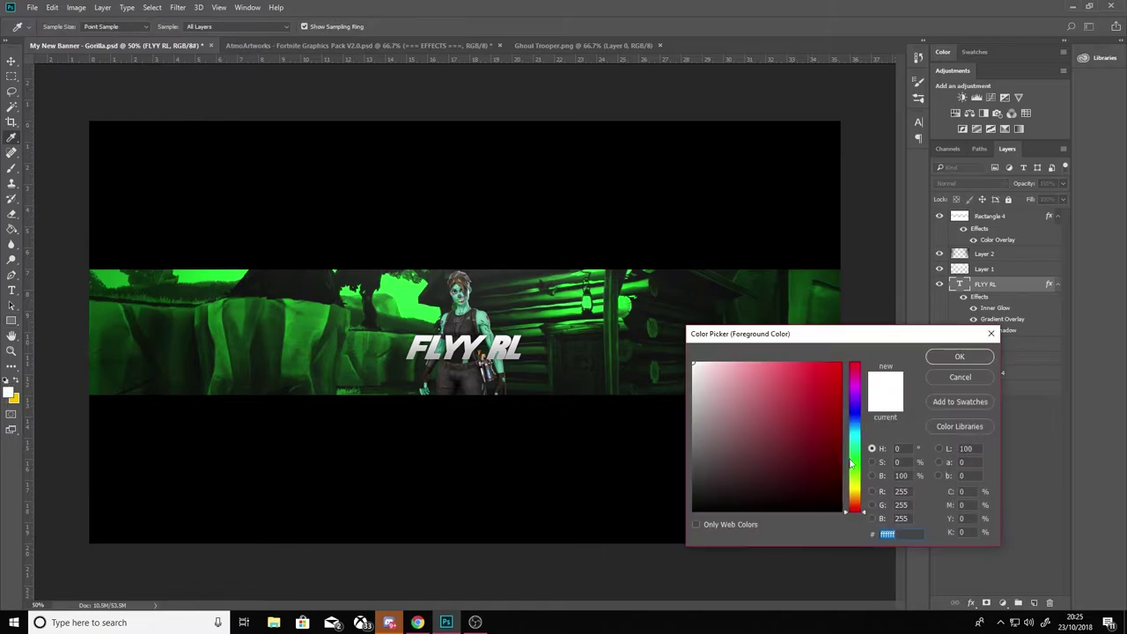
click(854, 452)
click(396, 297)
key(Return)
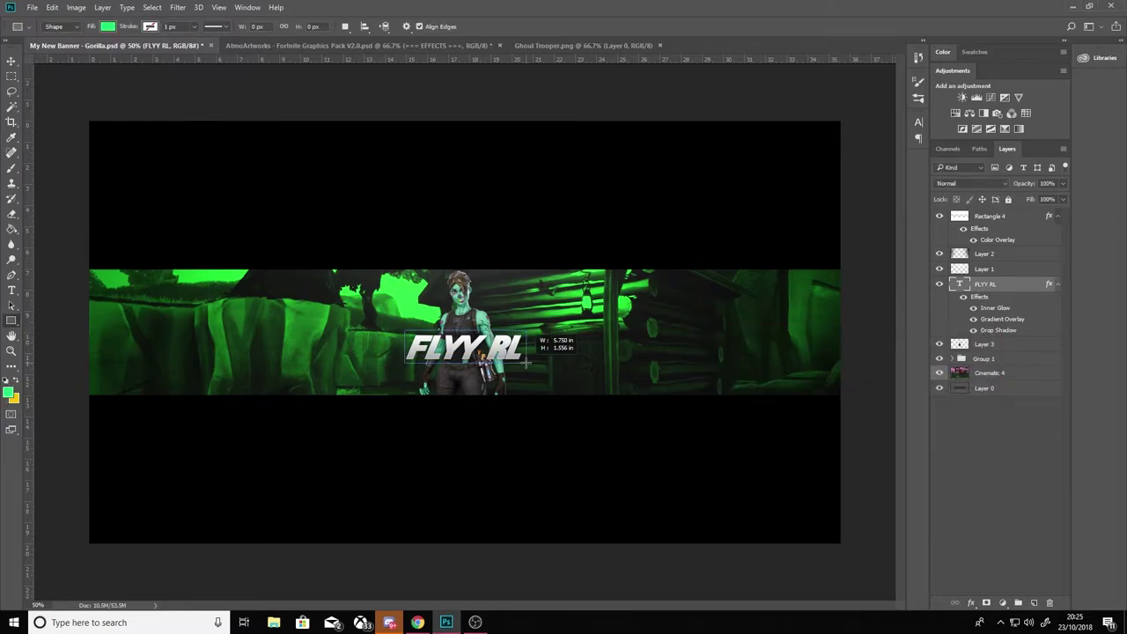
drag(526, 361, 525, 362)
key(ctrl+z)
drag(412, 354, 529, 332)
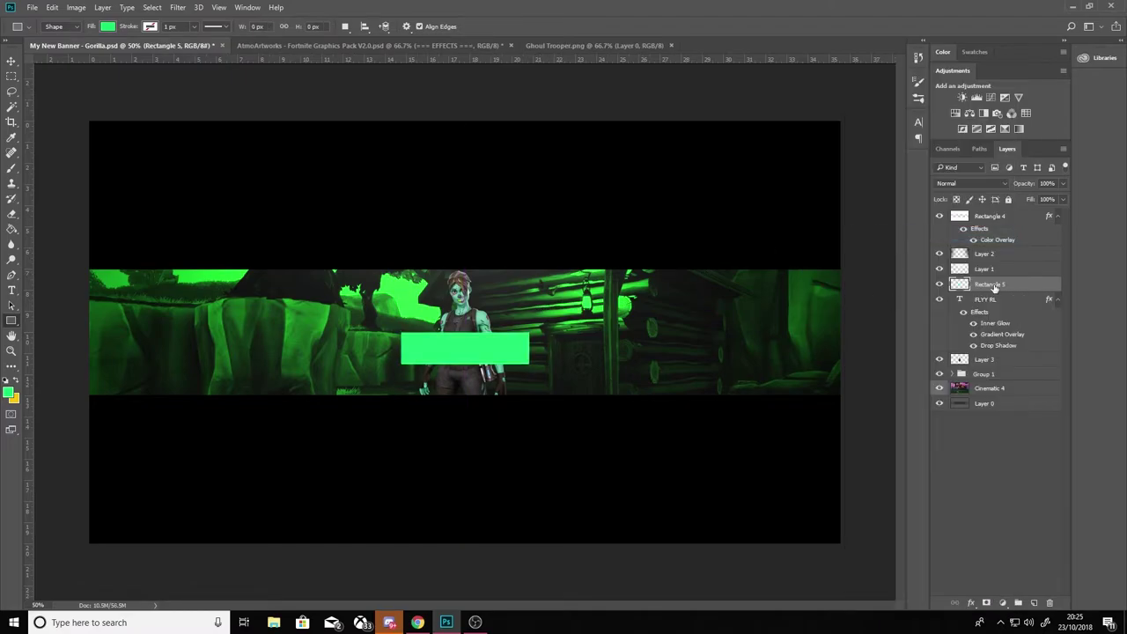
Move the rectangle layer beneath the text and skew its side to fit the lettering.
drag(990, 285, 970, 343)
key(ctrl+t)
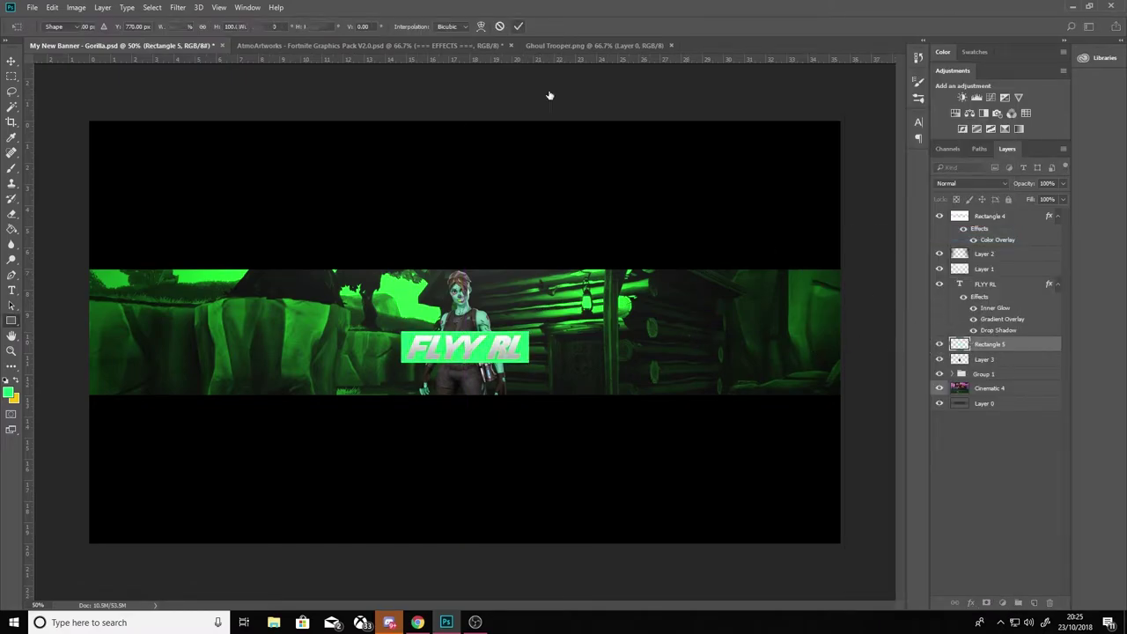
key(Return)
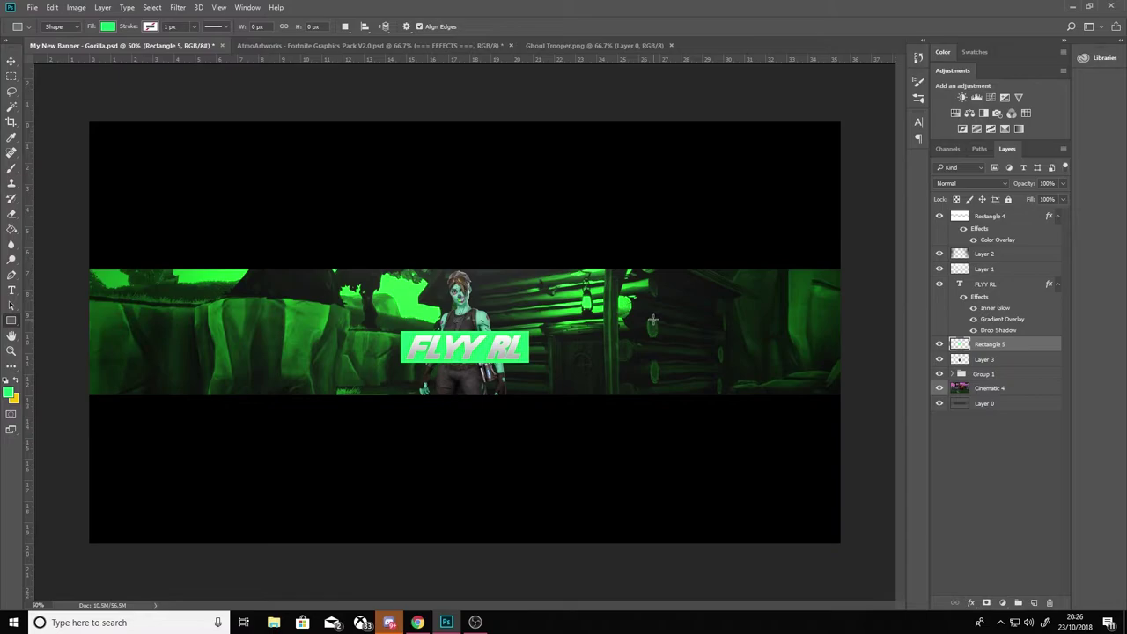
key(Escape)
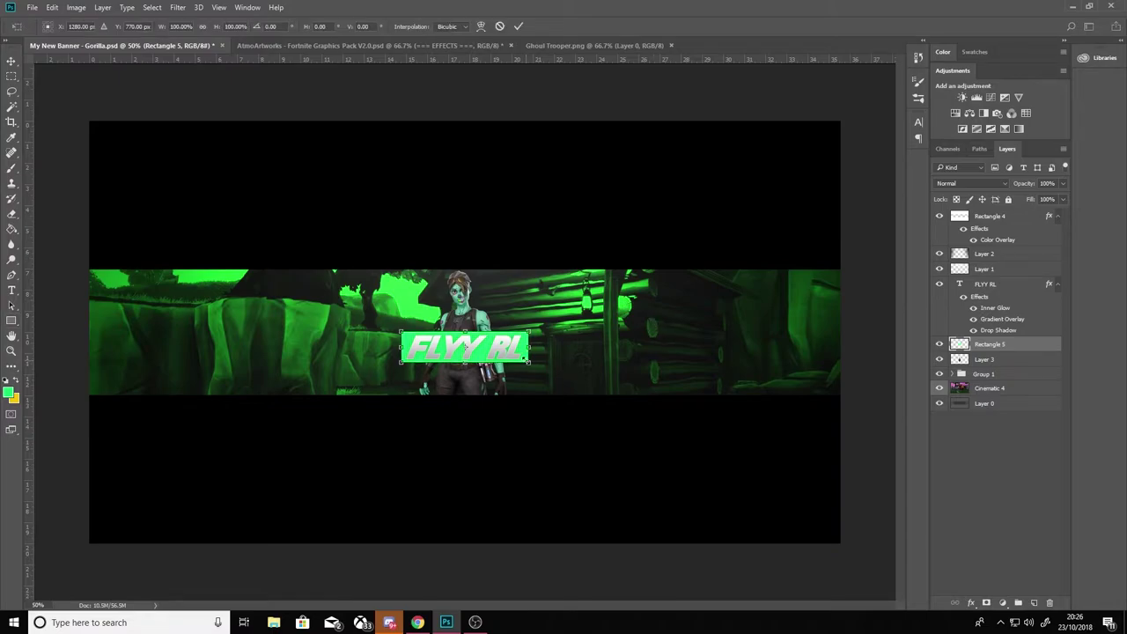
key(alt+bracketleft)
key(alt+bracketleft)
key(ctrl+t)
drag(474, 339, 482, 350)
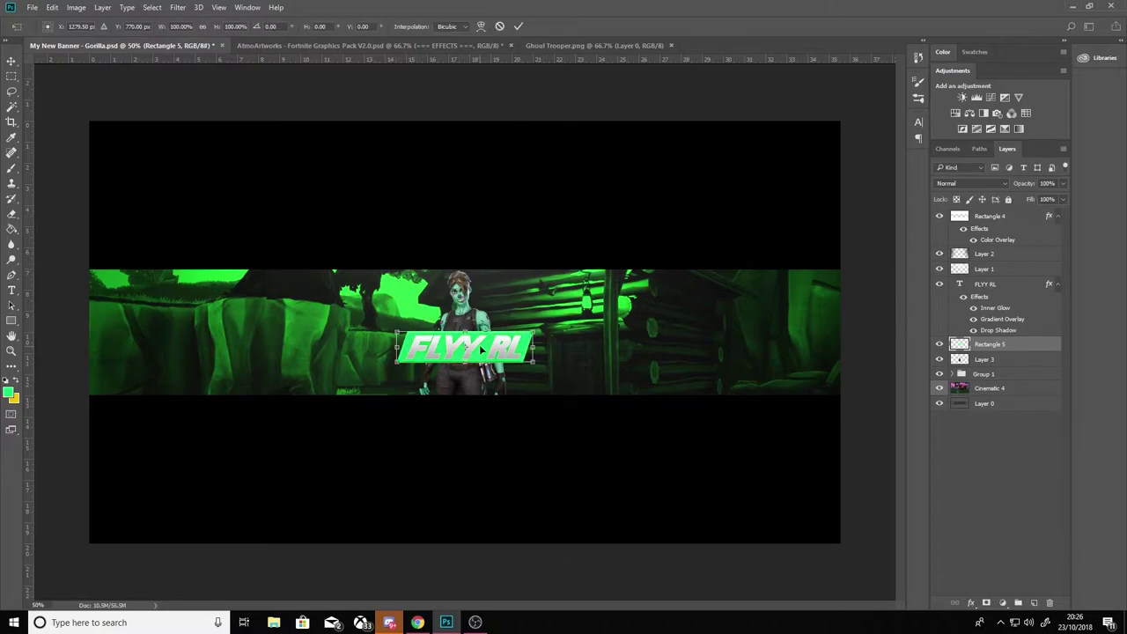
key(Return)
key(u)
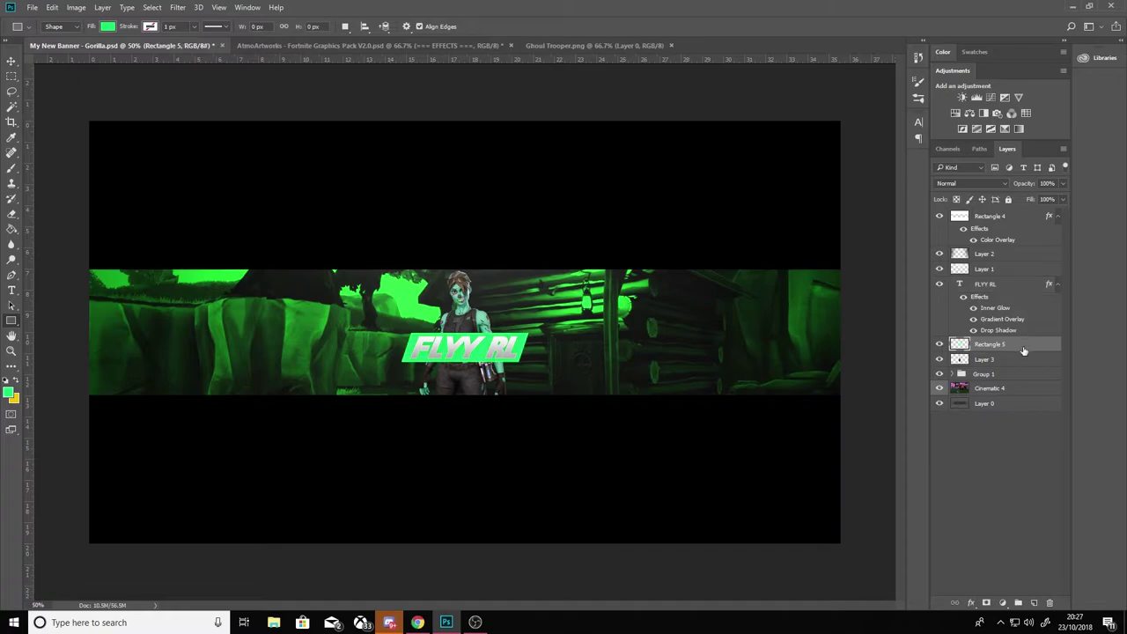
Give the box Gradient Overlay, Inner Glow, Inner Shadow (distance 15, choke 26) and Drop Shadow.
double_click(1027, 346)
click(583, 489)
click(588, 443)
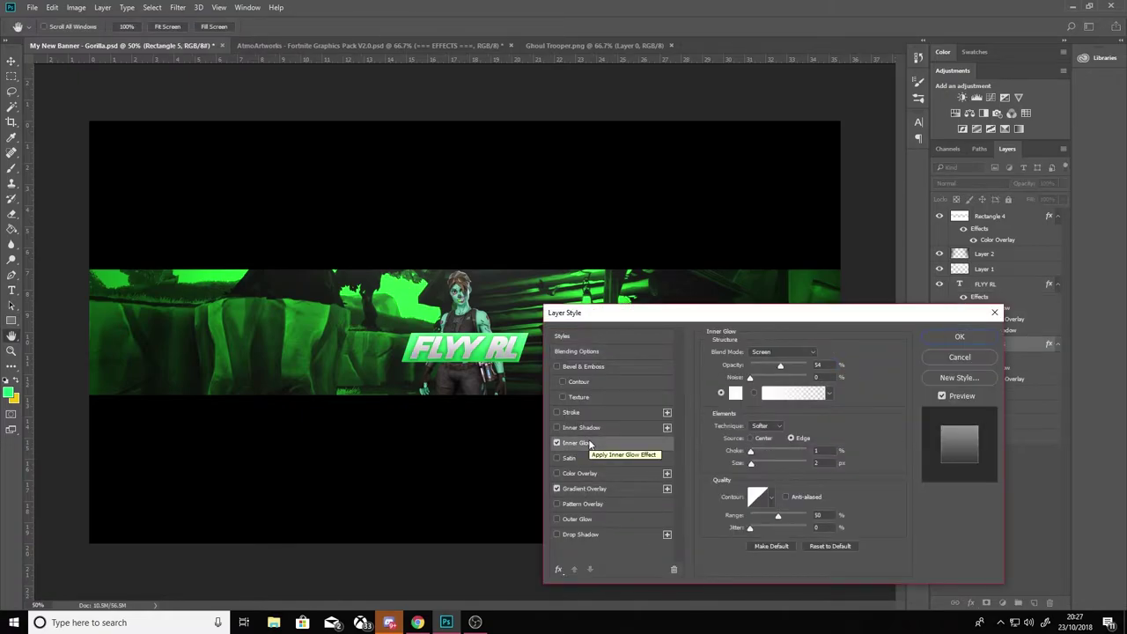
click(613, 426)
text(15)
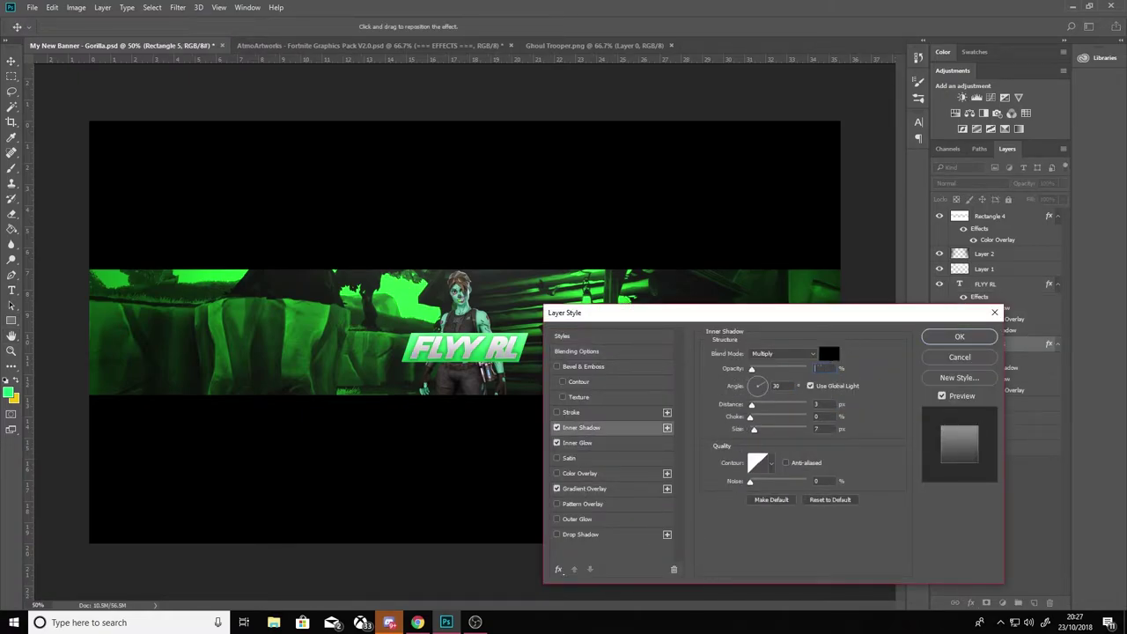
click(818, 403)
text(15)
click(819, 416)
text(26)
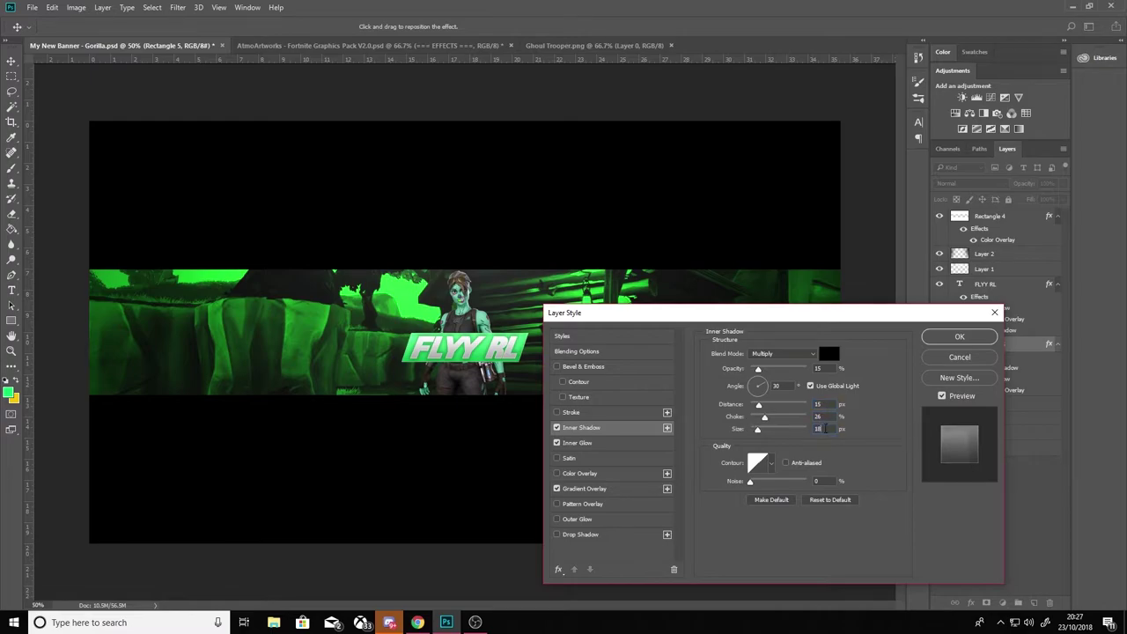
click(580, 534)
click(960, 338)
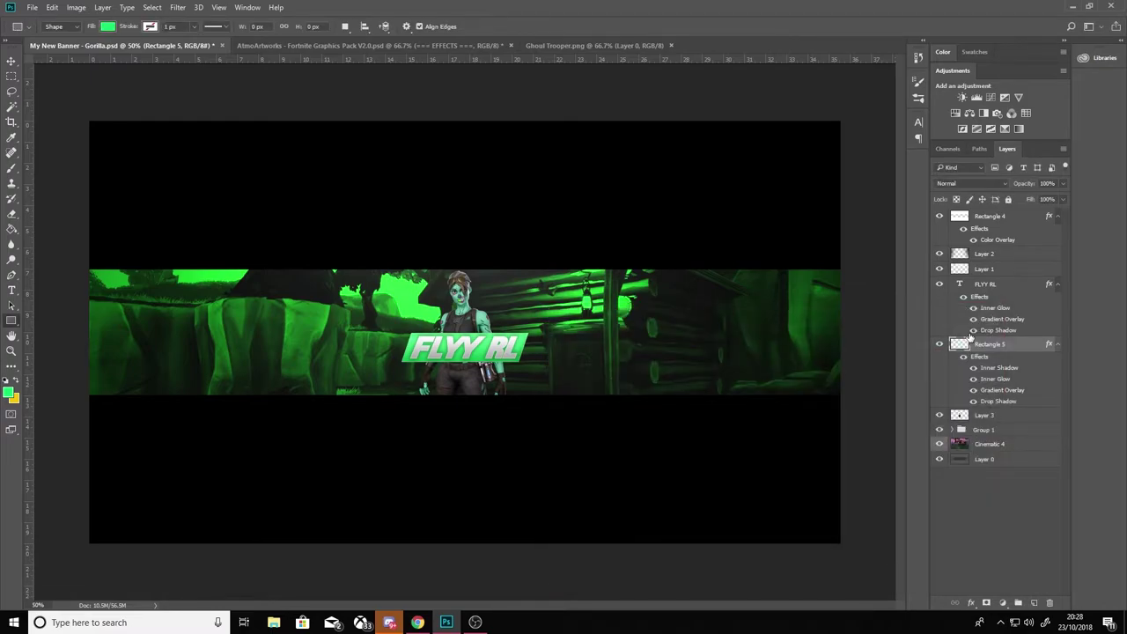
Group the FLYY RL text and its box into Group 2.
click(994, 298)
shift+click(991, 343)
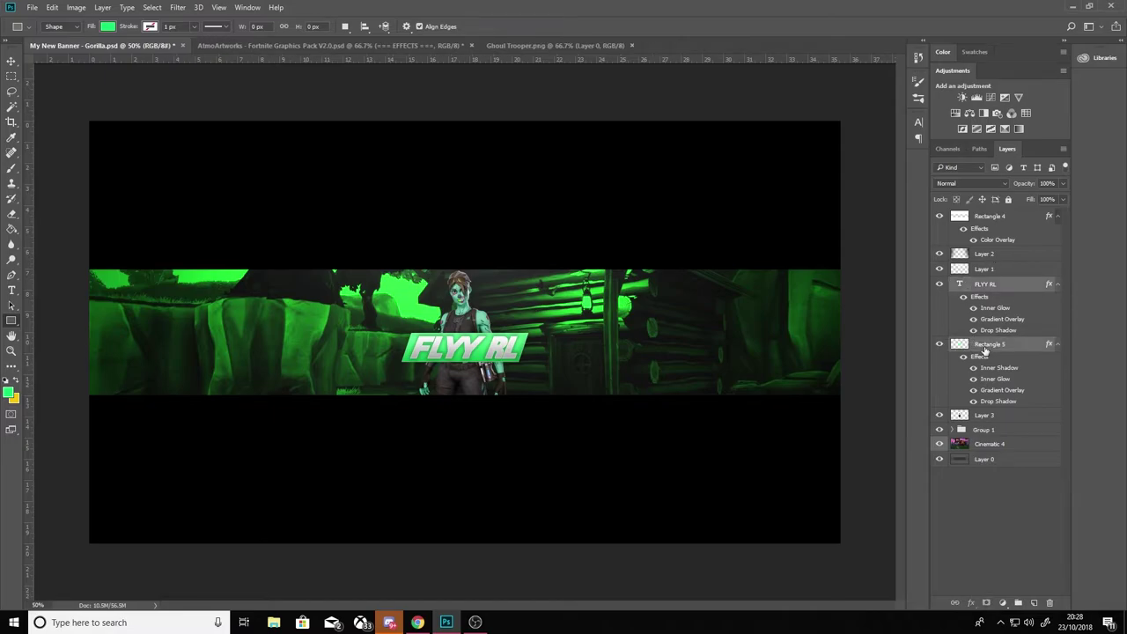
key(ctrl+g)
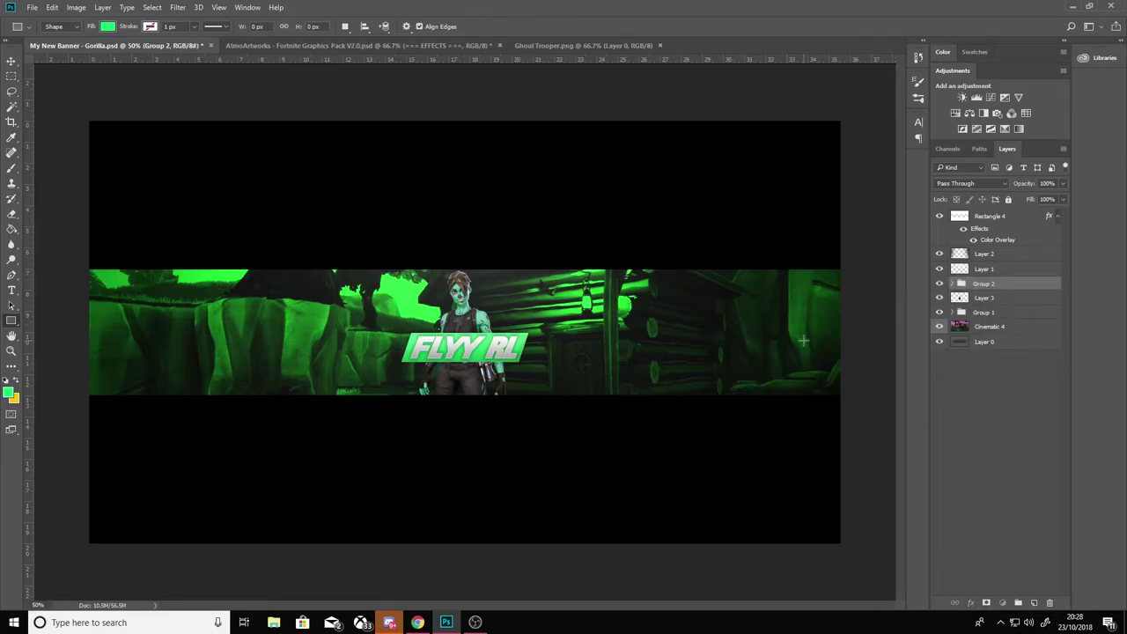
click(953, 284)
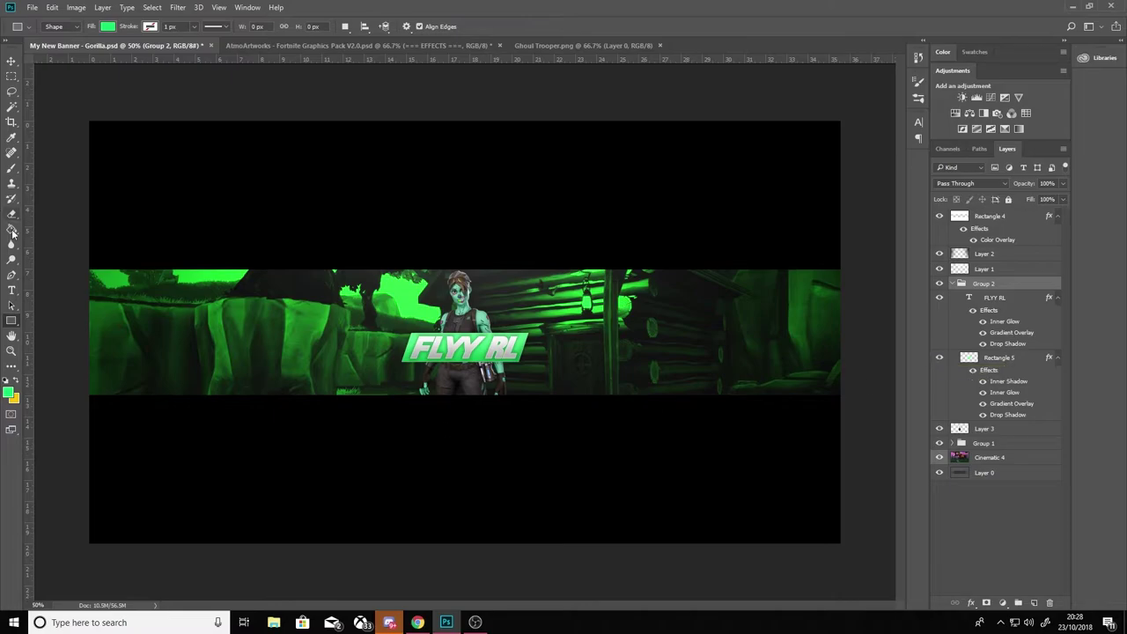
click(953, 284)
Add a new layer above Layer 2, sample a paint colour, and set Layer 4 to Overlay.
key(alt+bracketright)
key(alt+bracketright)
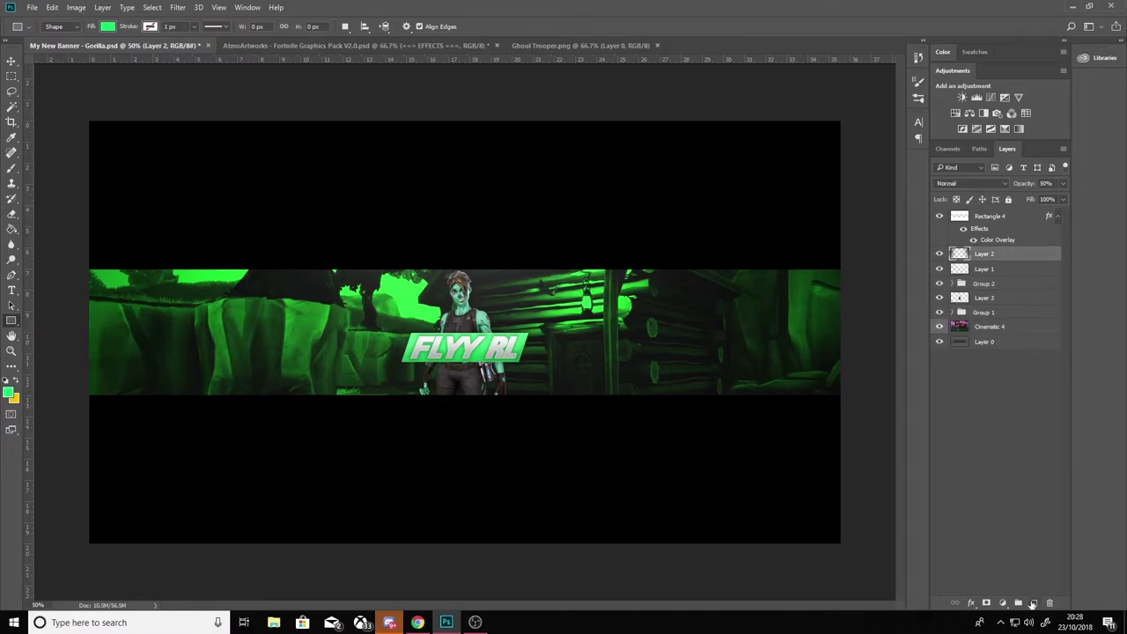
click(1034, 603)
key(i)
click(448, 368)
key(ctrl+plus)
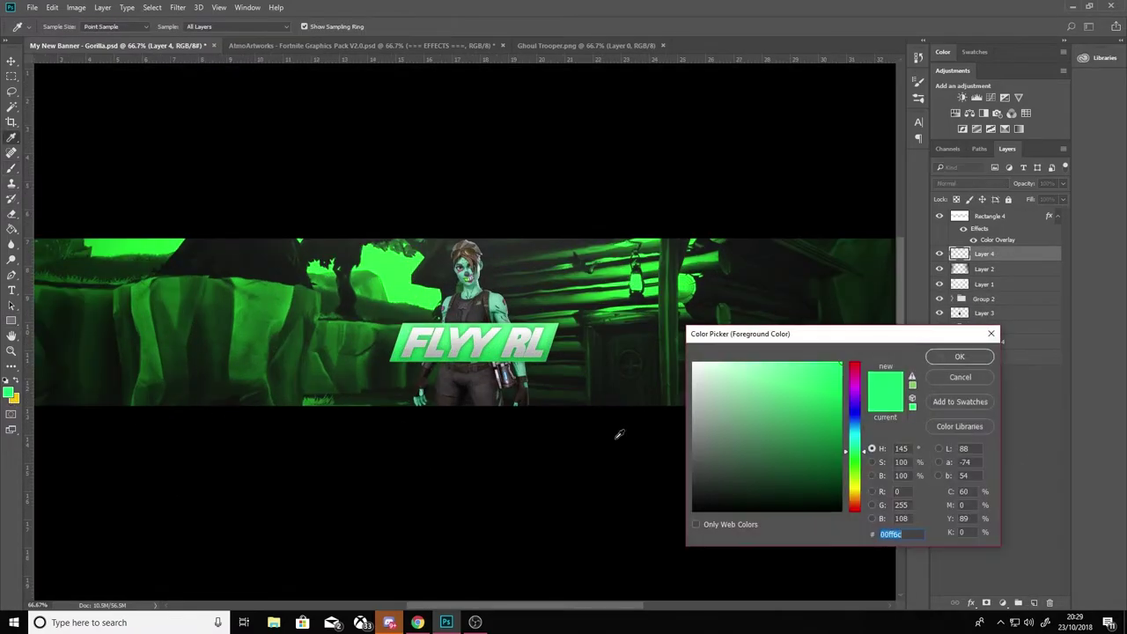
key(Return)
key(ctrl+minus)
key(b)
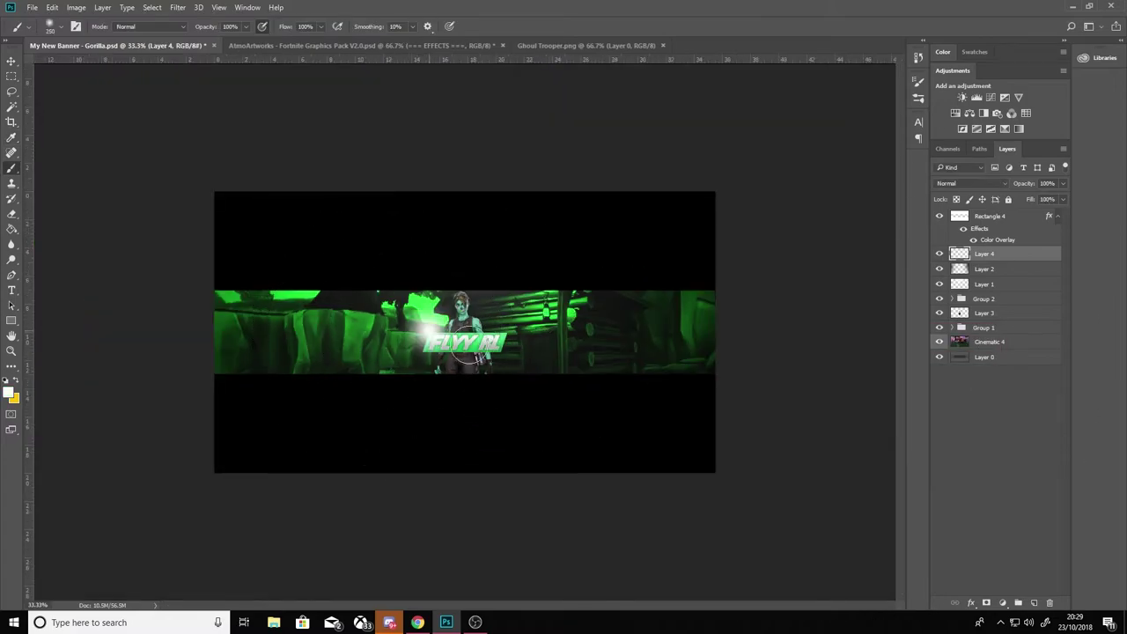
click(969, 183)
click(969, 303)
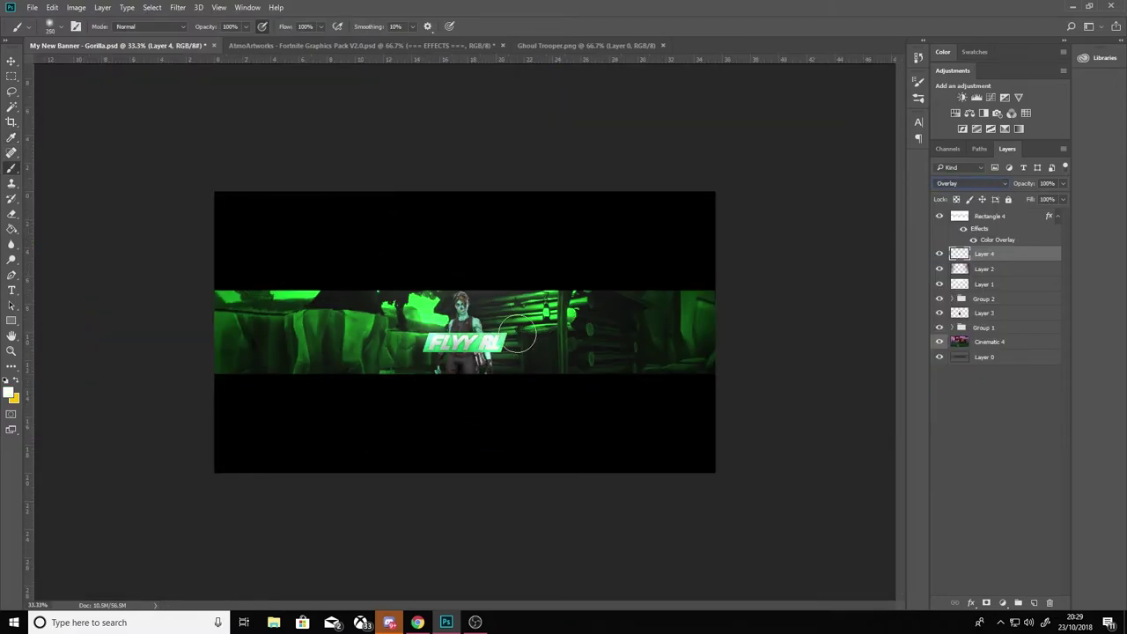
Close the graphics pack document and reapply Overlay blending to Layer 4.
click(491, 45)
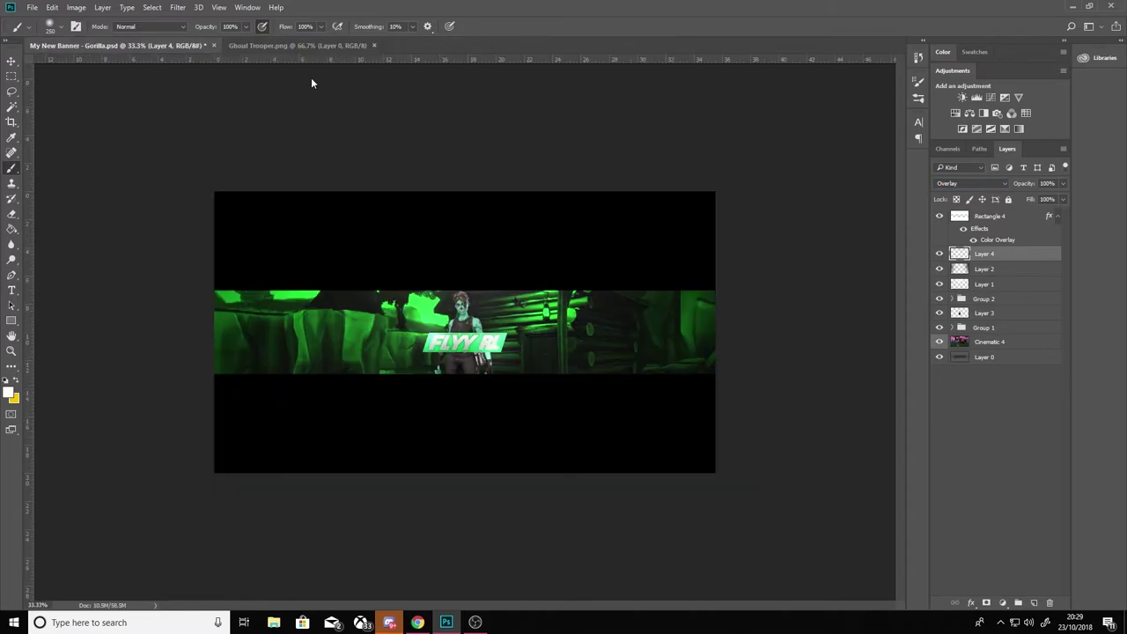
key(ctrl+plus)
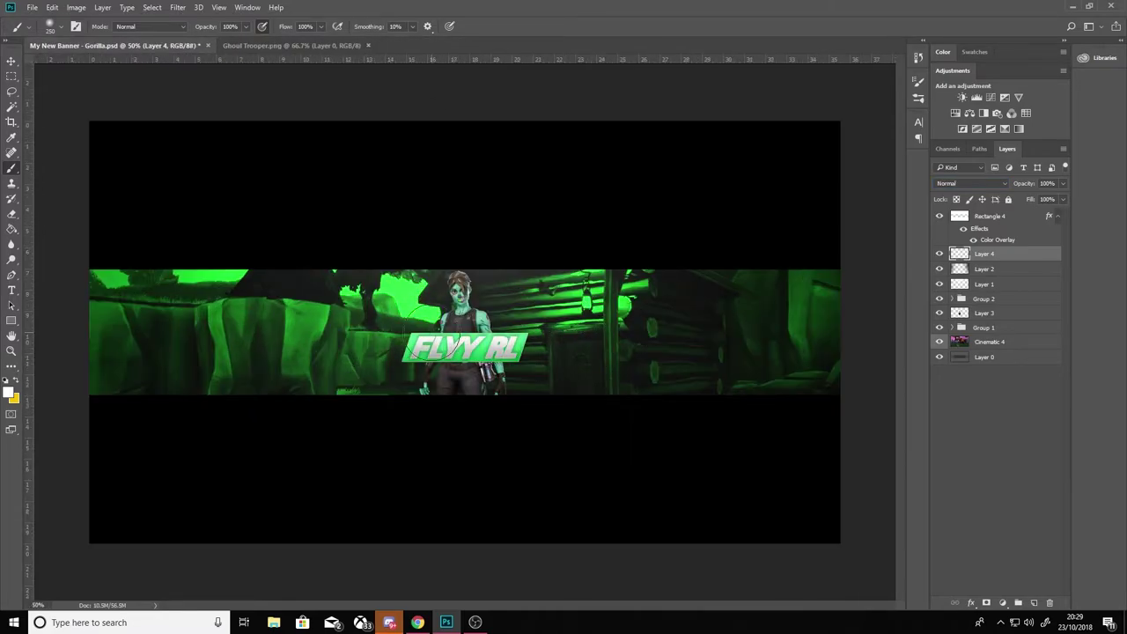
key(ctrl+z)
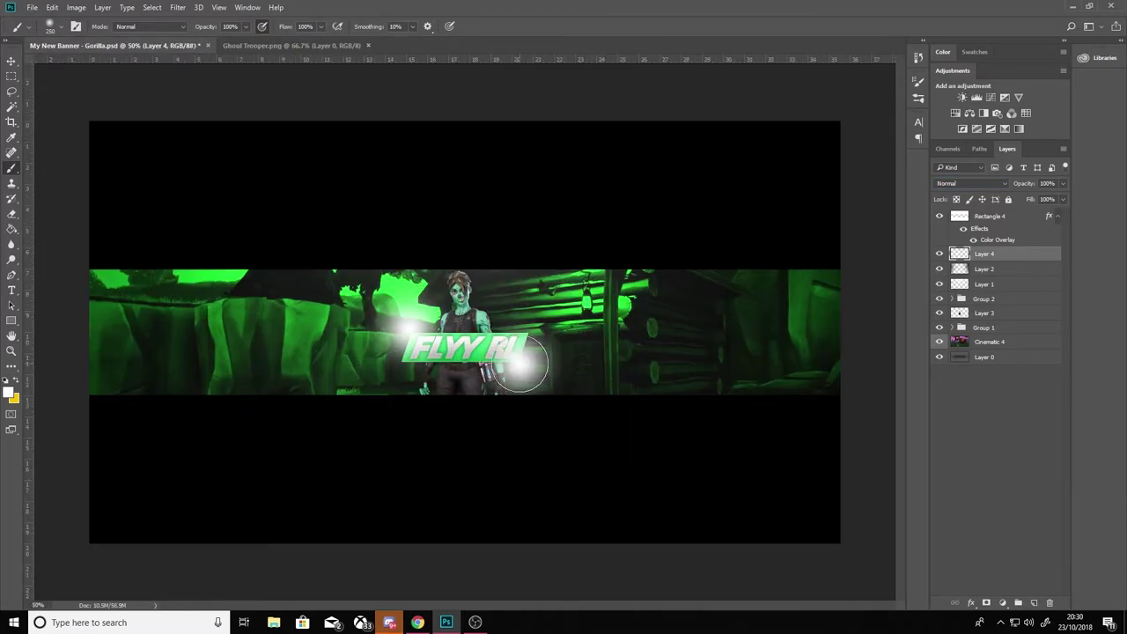
click(969, 183)
click(939, 303)
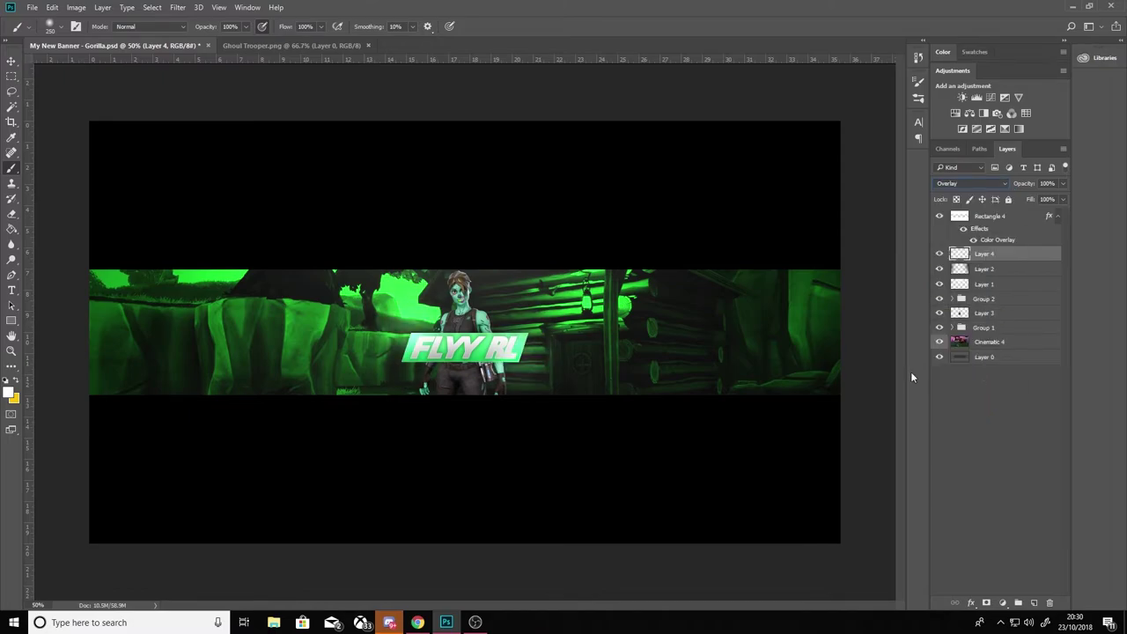
Paint a bright green glow along the bottom right on Layer 5, set to Color Dodge.
click(11, 393)
click(964, 355)
click(1037, 602)
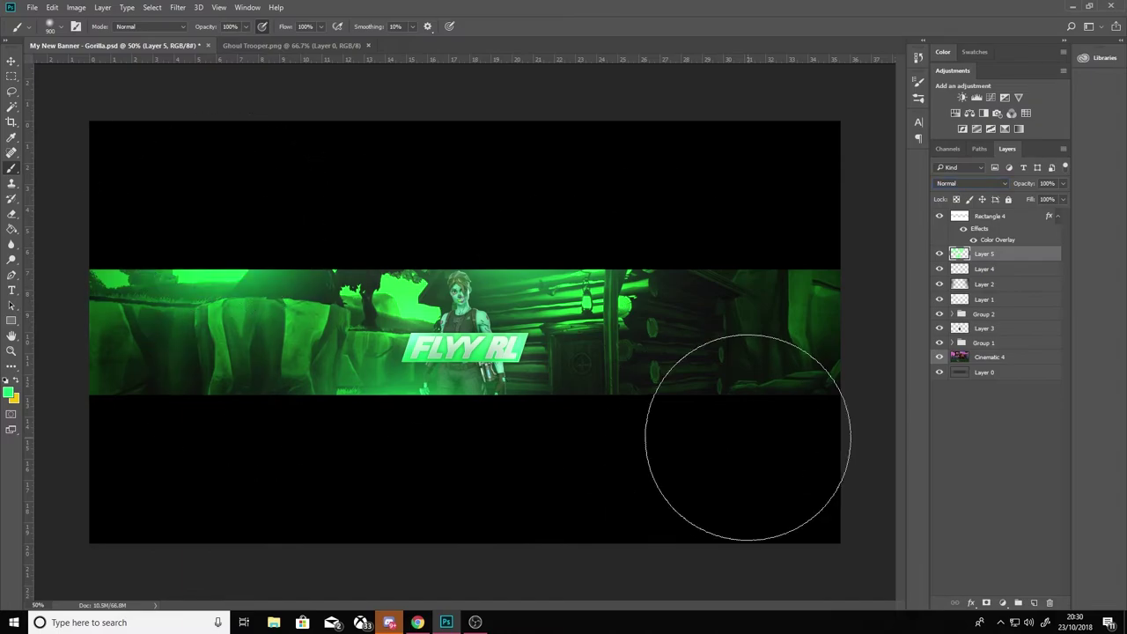
drag(747, 443, 685, 452)
click(969, 183)
click(947, 298)
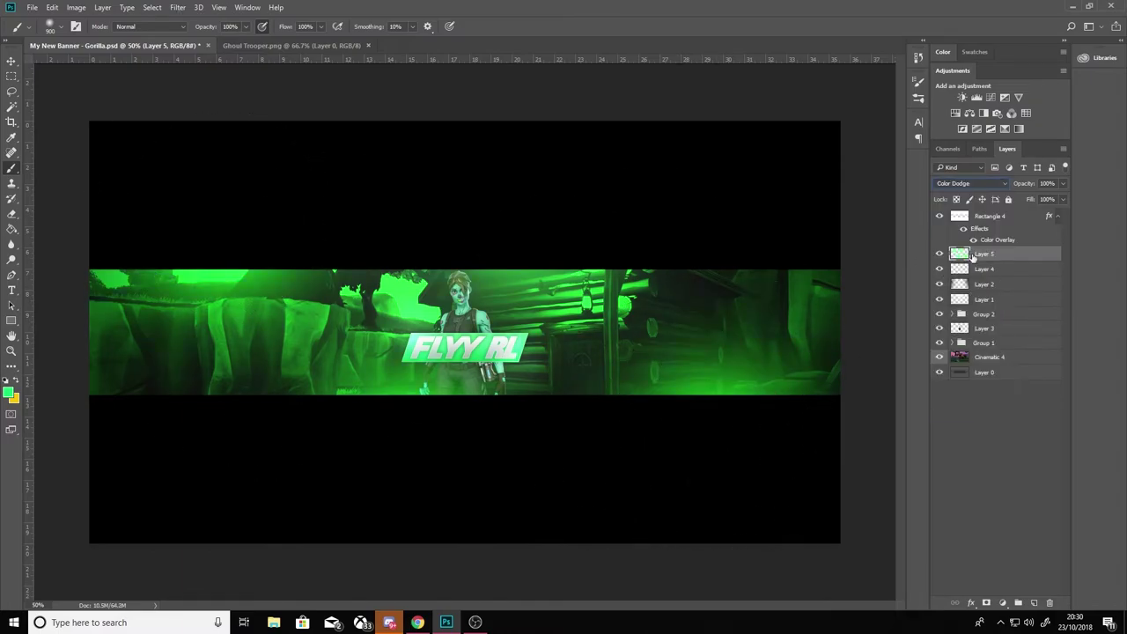
click(1004, 269)
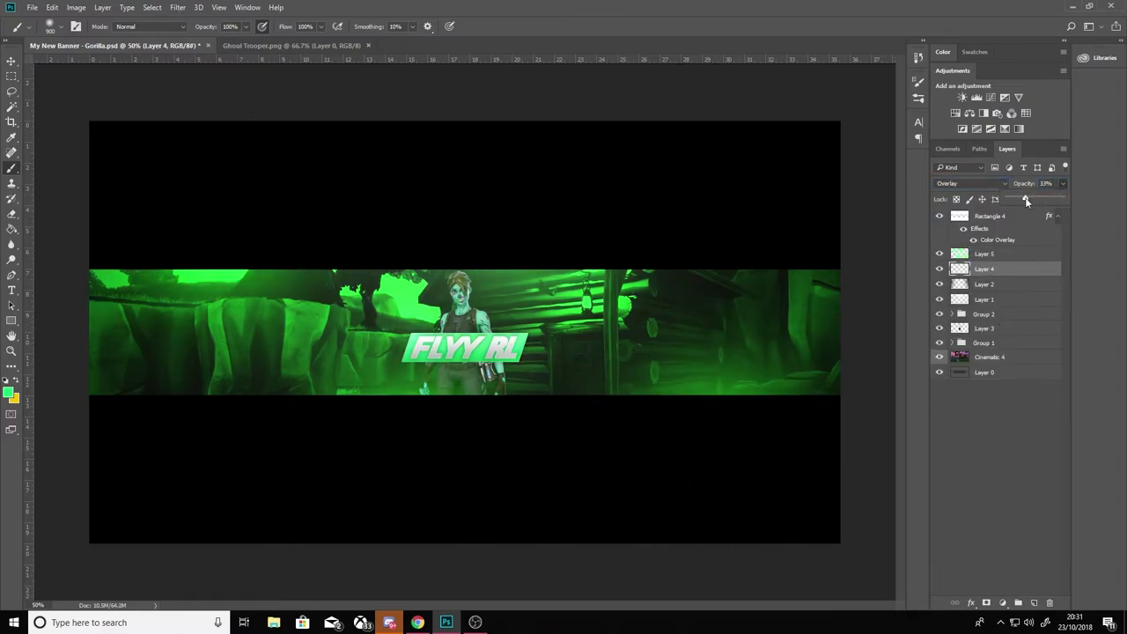
click(985, 254)
Add a white glow layer, Layer 6, and lower its opacity to 50%.
key(ctrl+minus)
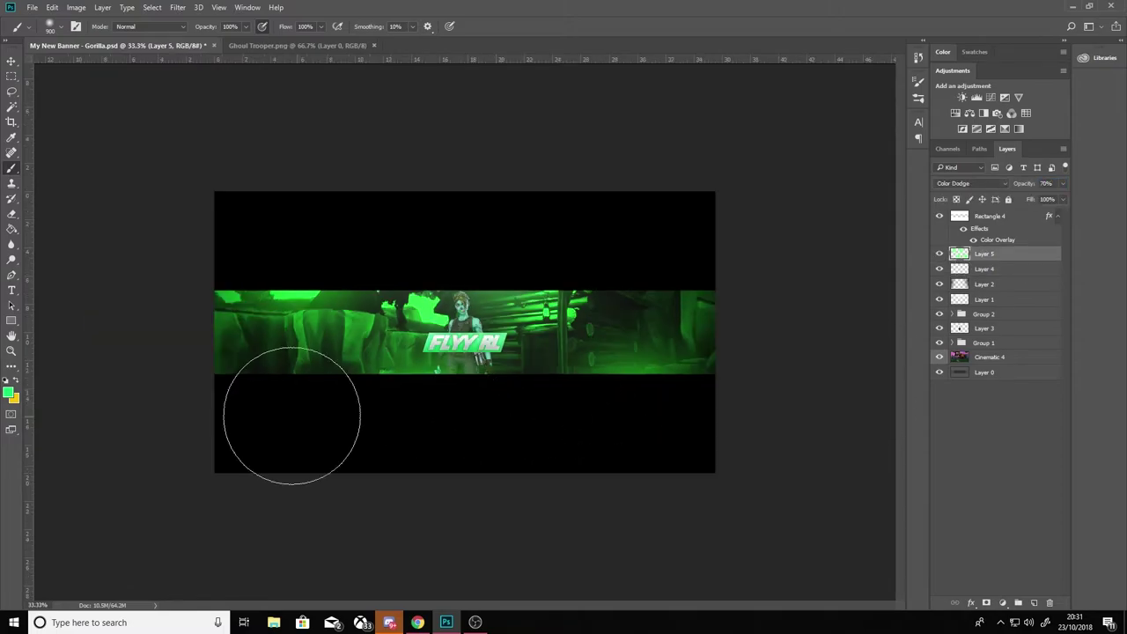
click(8, 393)
key(Return)
key(ctrl+plus)
key(ctrl+plus)
click(1034, 603)
drag(1063, 184, 1040, 197)
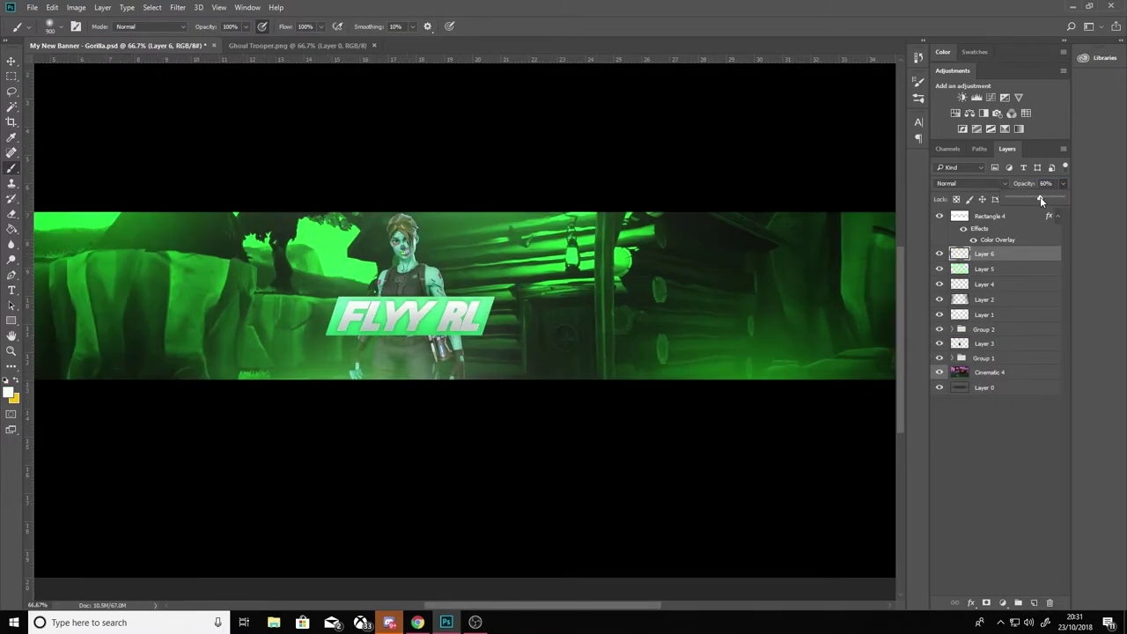
key(v)
key(ctrl+minus)
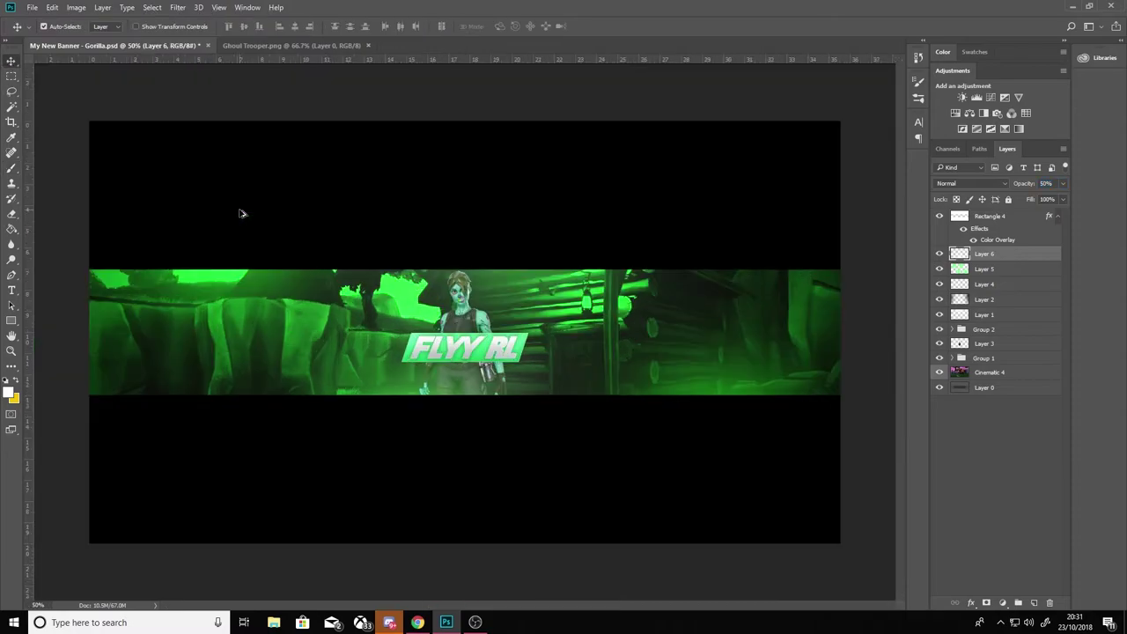
Draw a thin white bar along the banner's top edge, copy it to the bottom, then delete it.
click(12, 321)
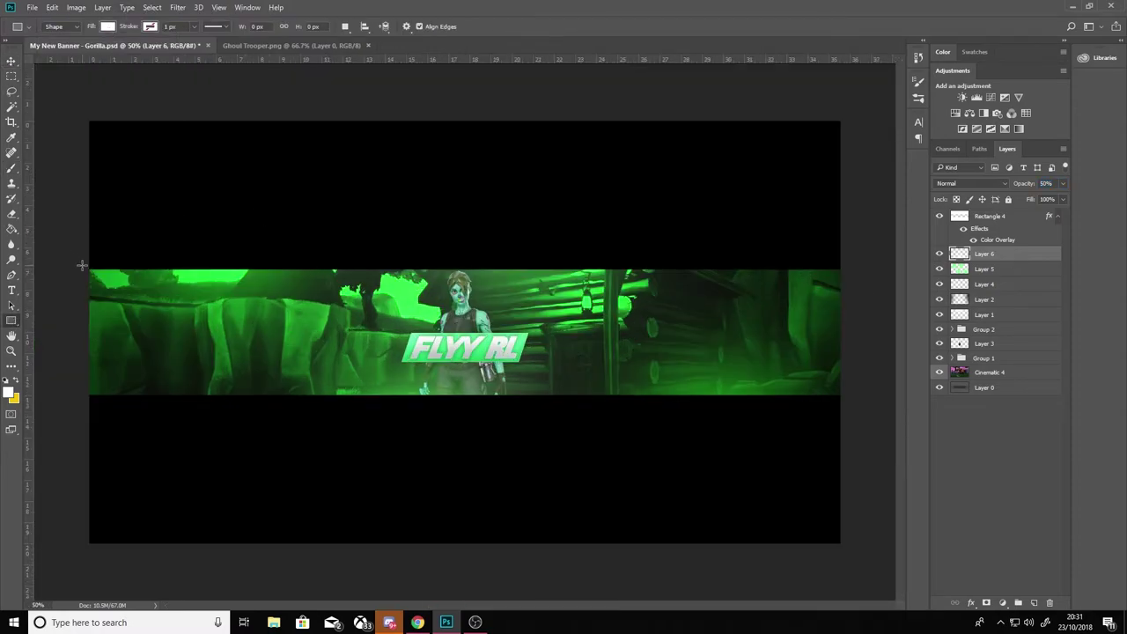
drag(81, 264, 858, 274)
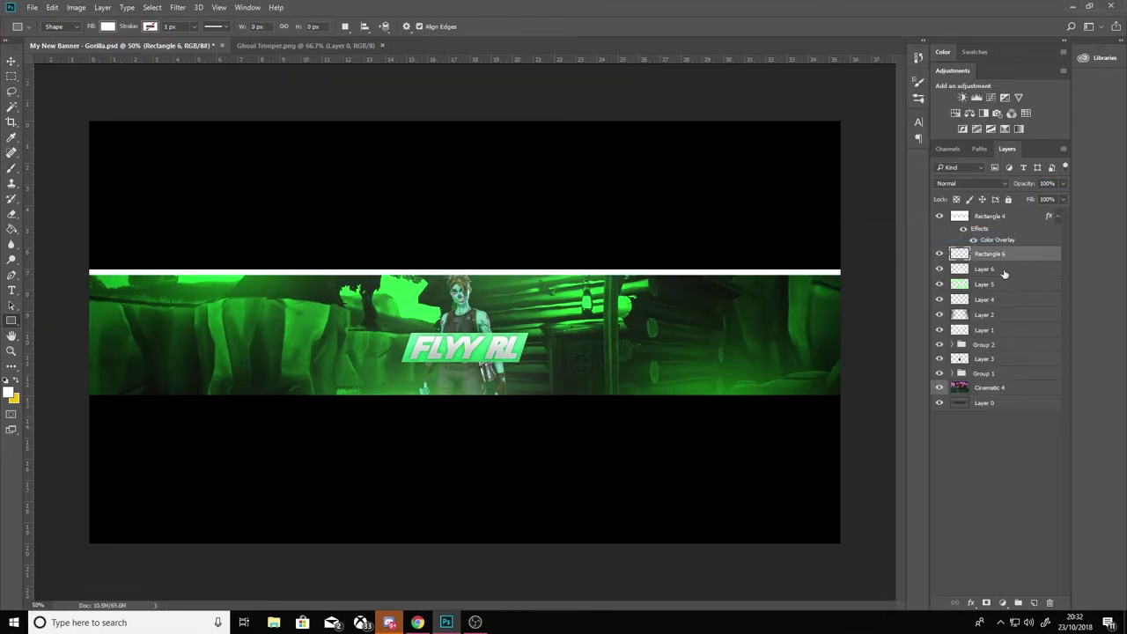
key(ctrl+j)
key(ctrl+t)
drag(714, 272, 713, 391)
click(520, 26)
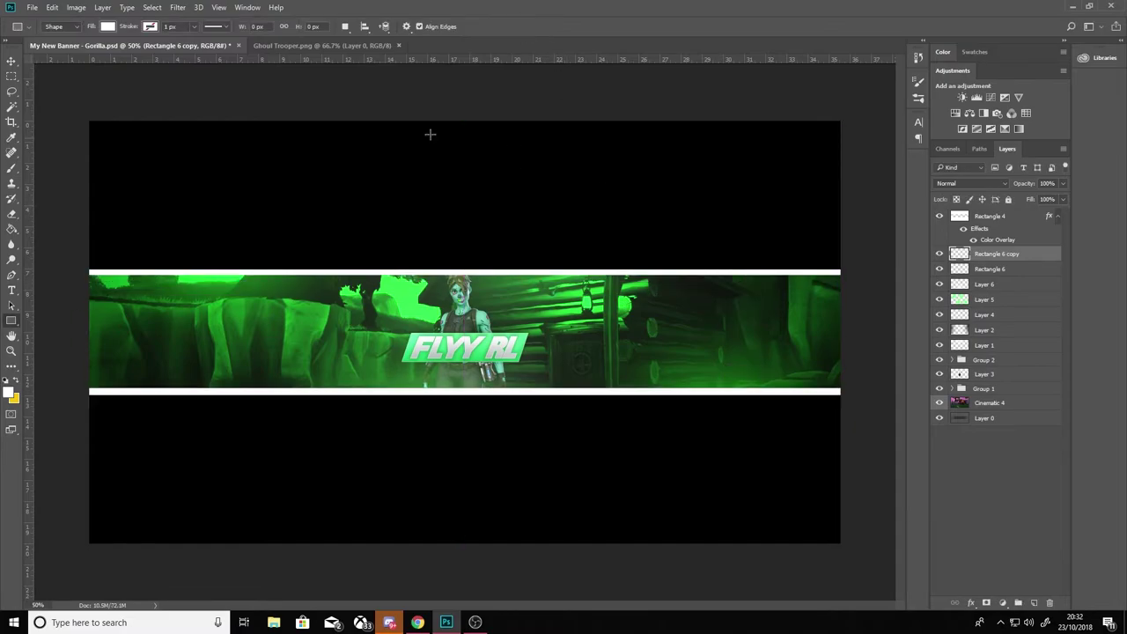
key(Delete)
key(Delete)
Enlarge the Layer 6 glow and draw a black rectangle between the white bars.
key(ctrl+t)
drag(842, 389, 843, 396)
right_click(1013, 253)
click(107, 27)
click(53, 53)
click(544, 248)
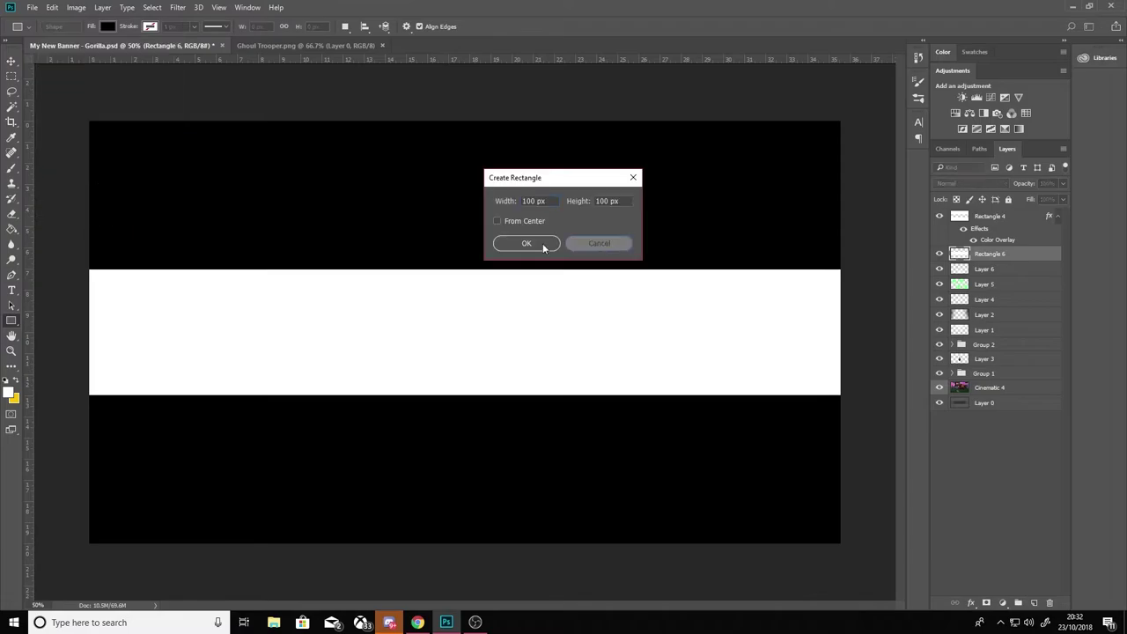
key(Escape)
drag(88, 274, 840, 389)
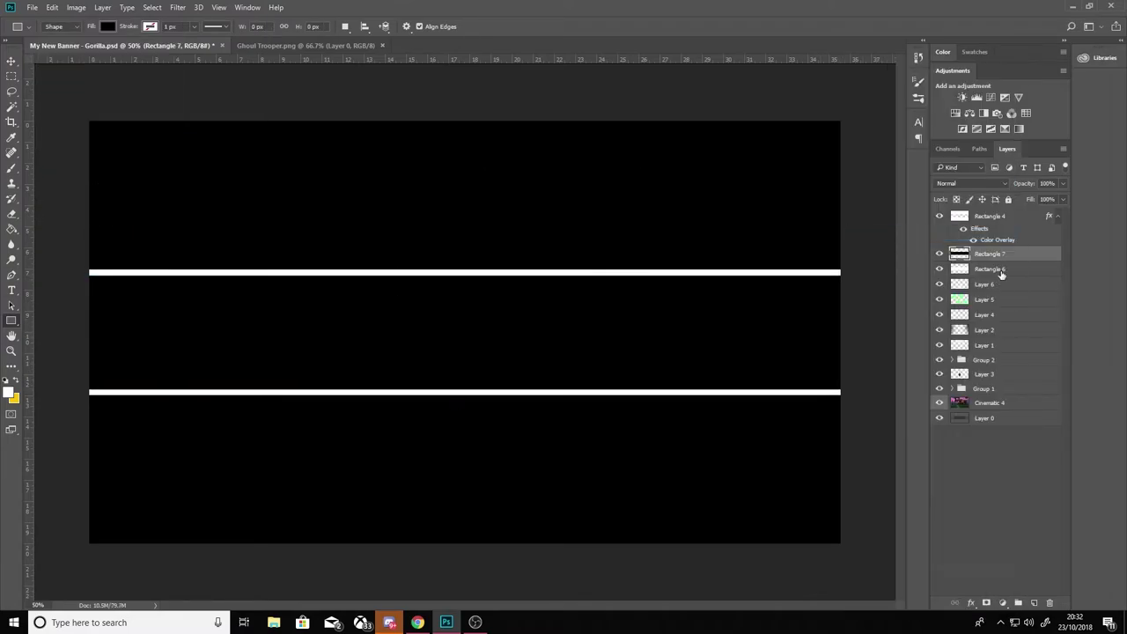
Clear the black middle area, set the bars layer to Overlay, and group it with Layer 3.
key(w)
click(440, 330)
key(Delete)
mouse_move(977, 183)
mouse_down()
mouse_move(941, 308)
mouse_move(994, 373)
mouse_up()
drag(1008, 310, 1011, 250)
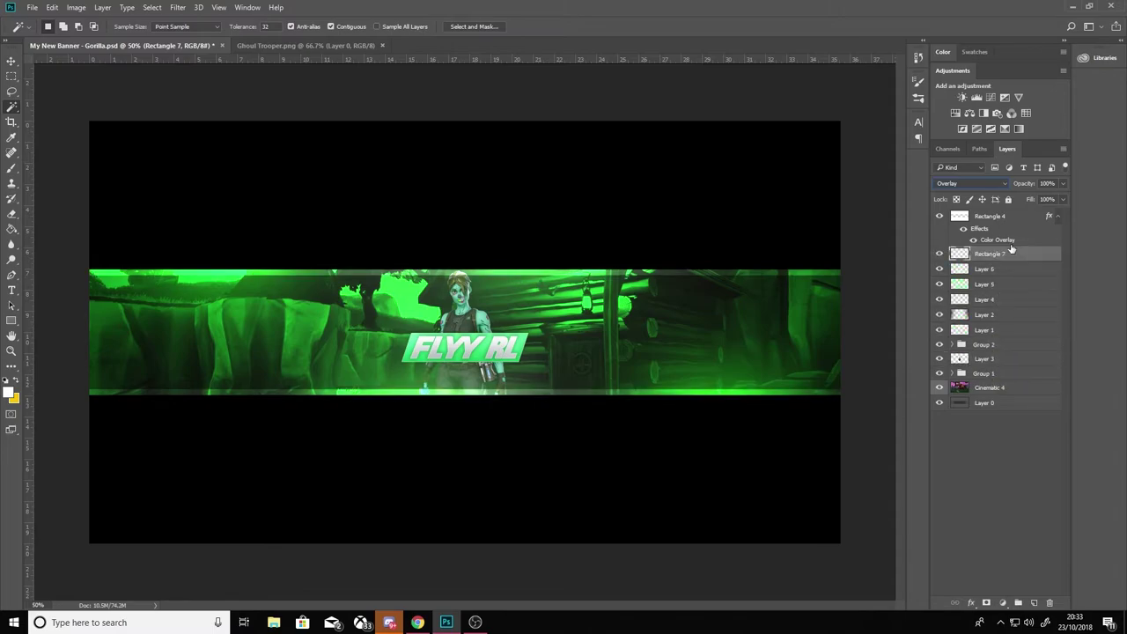
drag(985, 346, 970, 396)
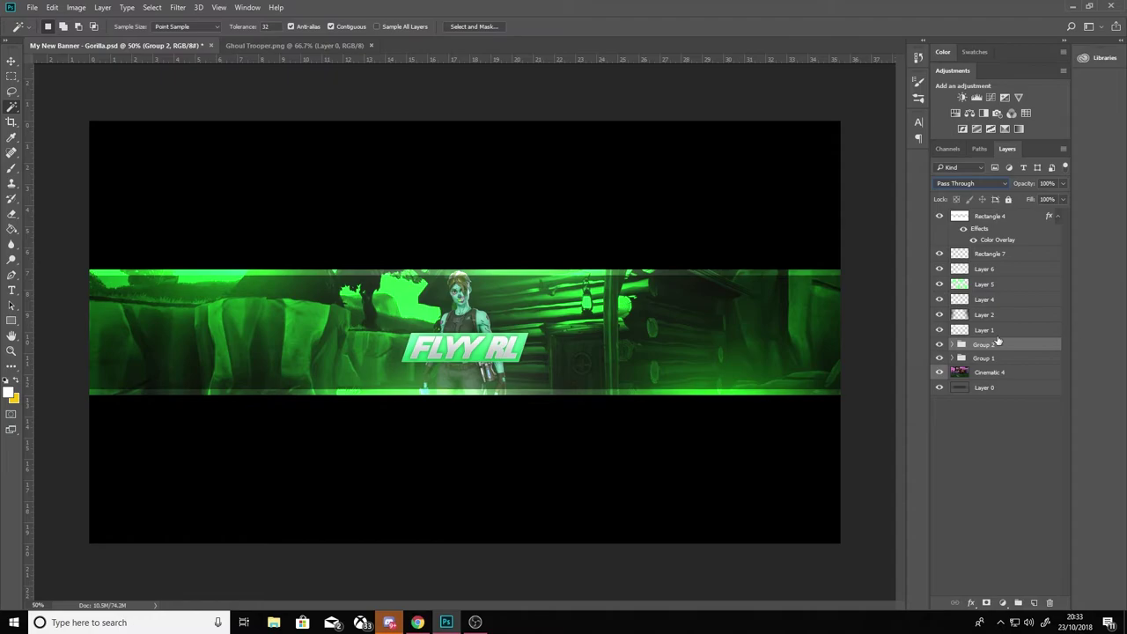
Stretch the green Rectangle 7 banner strip to about 105% of its height.
click(990, 253)
key(ctrl+t)
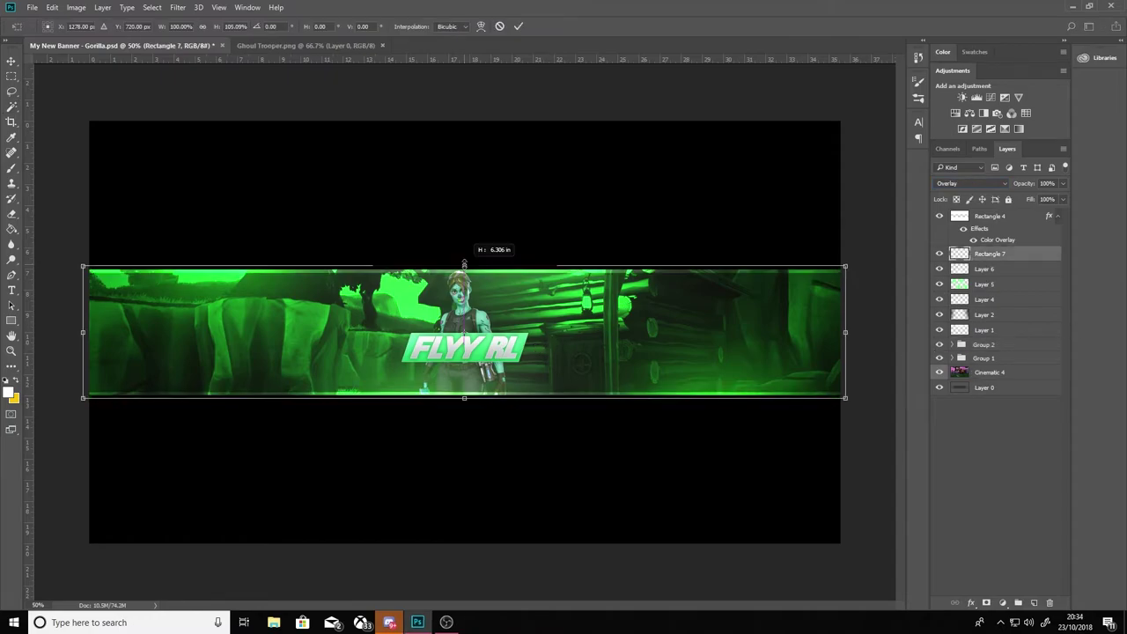
drag(464, 270, 467, 264)
click(518, 26)
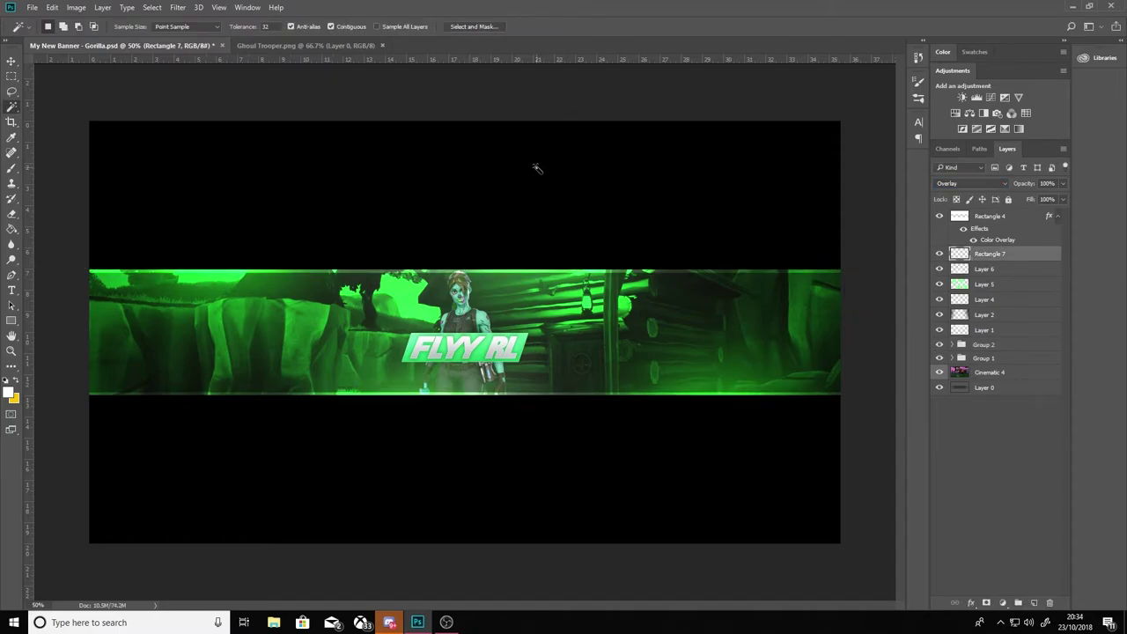
click(31, 7)
Bring the Fortnite Heavy Shotgun image into the banner as a layer above Layer 3.
click(30, 31)
double_click(255, 130)
mouse_move(960, 220)
mouse_down()
mouse_move(417, 103)
mouse_move(528, 329)
mouse_up()
drag(984, 254, 985, 375)
click(951, 389)
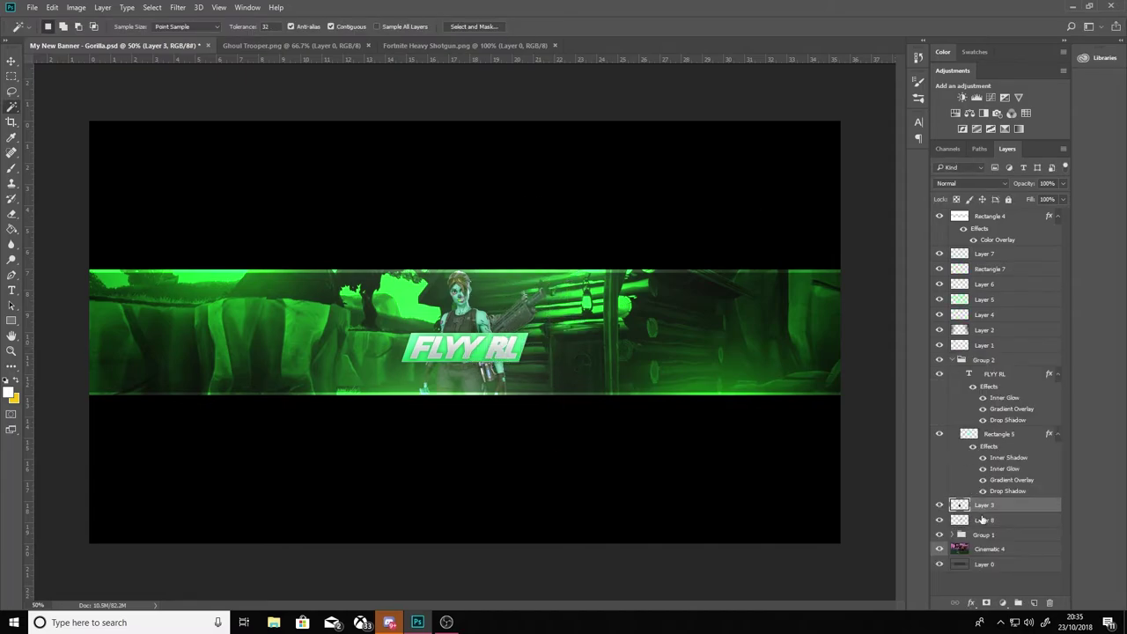
drag(985, 511, 973, 379)
Tilt the shotgun slightly, then duplicate it and flip the copy horizontally.
key(ctrl+t)
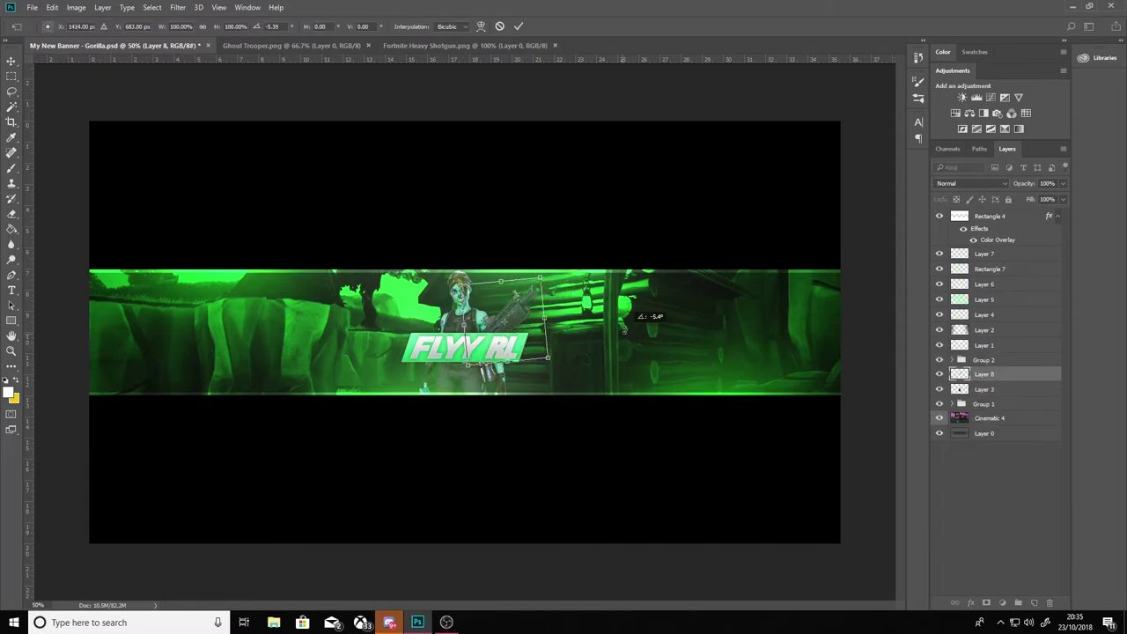
drag(577, 325, 573, 361)
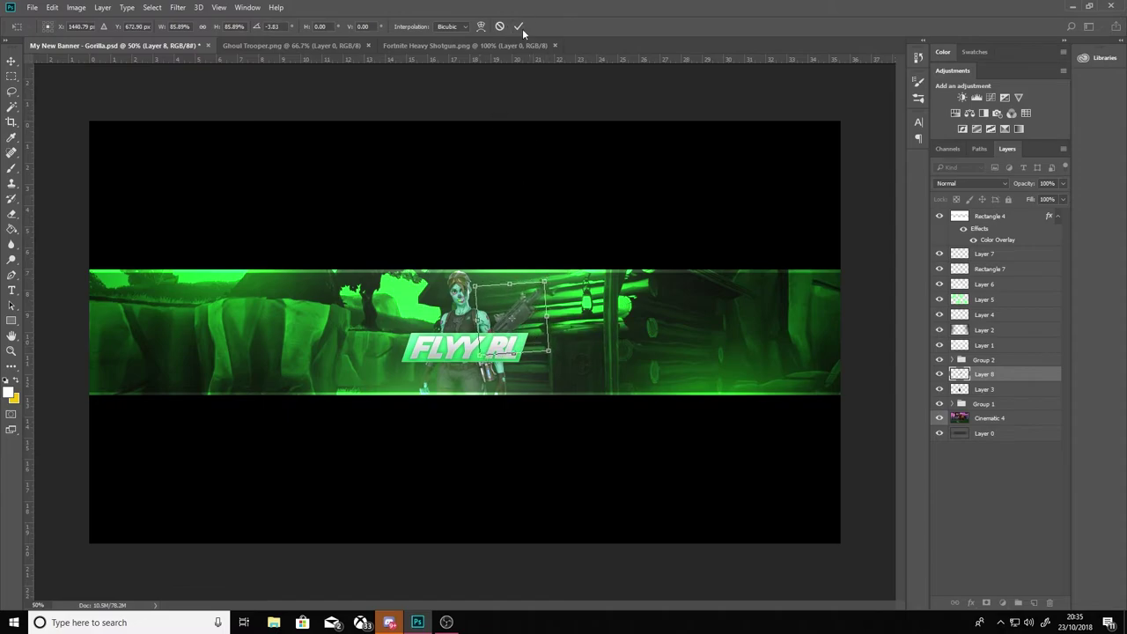
click(518, 27)
key(ctrl+j)
key(ctrl+t)
right_click(522, 326)
click(572, 503)
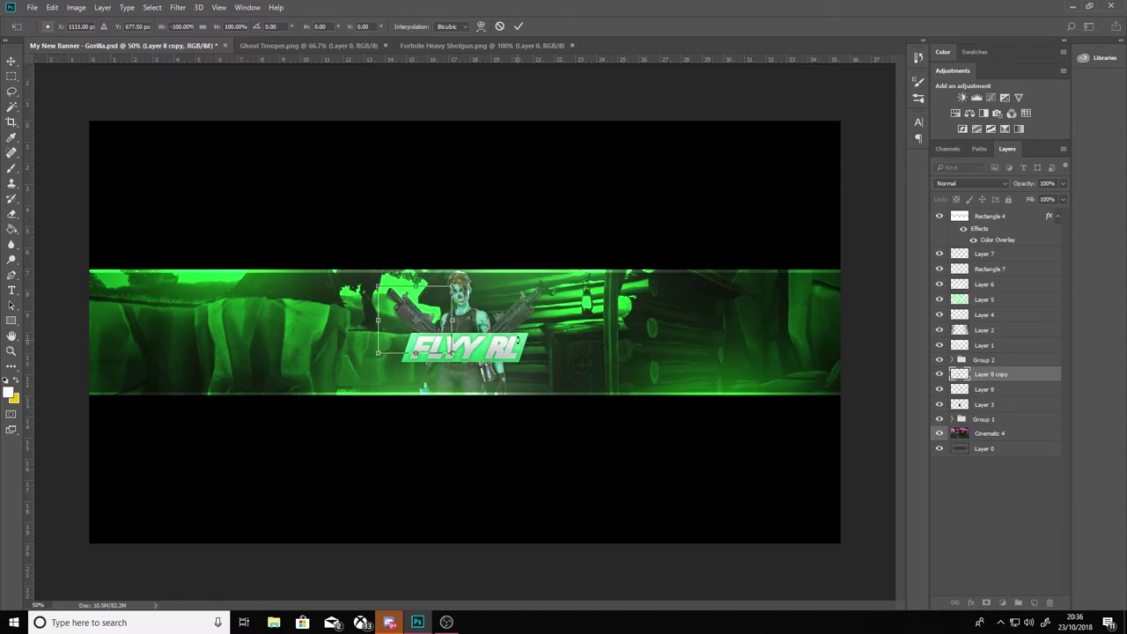
click(32, 7)
click(40, 30)
Paste the Fortnite Scar image into the banner, shrunk and tilted onto the character.
double_click(326, 113)
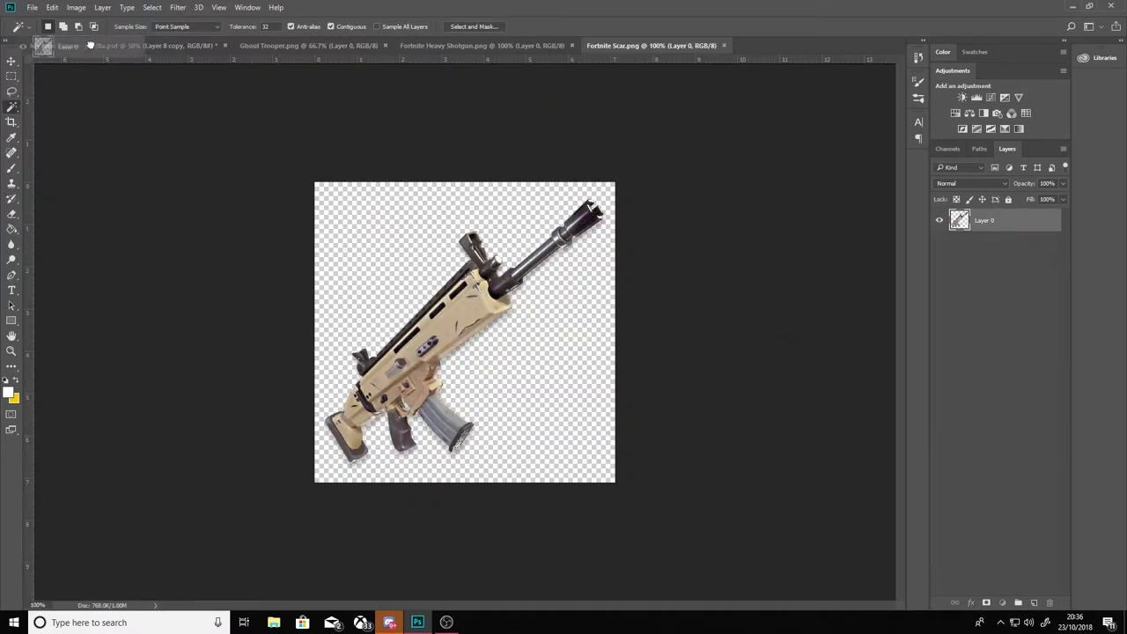
key(ctrl+a)
key(ctrl+c)
click(124, 45)
key(ctrl+v)
key(ctrl+t)
drag(471, 397, 514, 343)
click(518, 26)
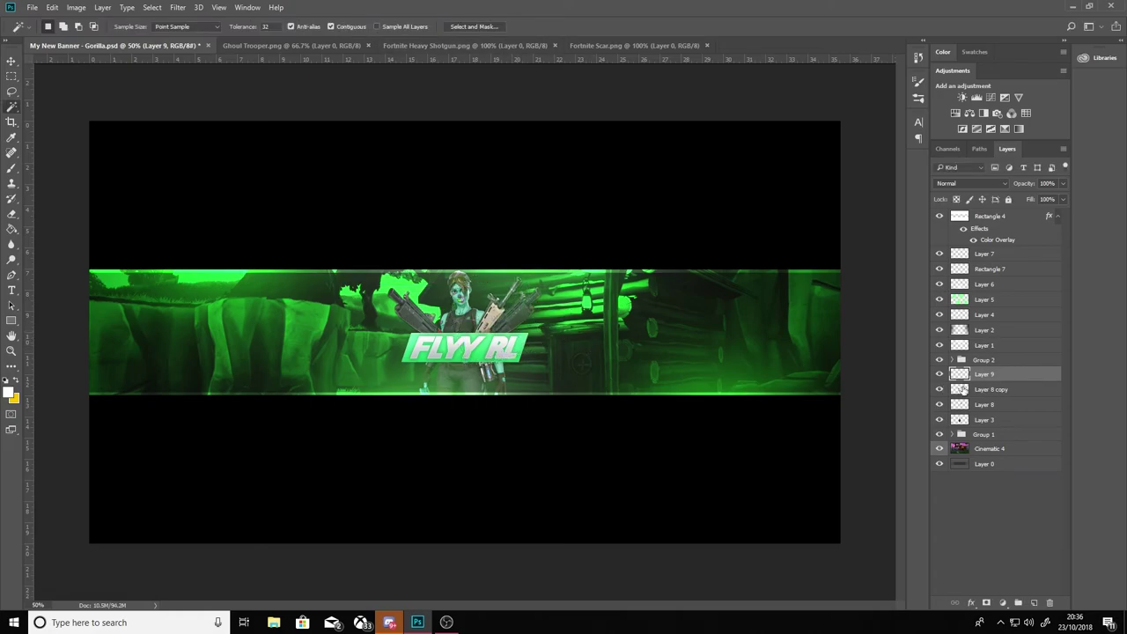
Position the scar beside the shotgun, then duplicate it and mirror the copy leftward.
key(ctrl+[)
key(alt+shift+[)
key(ctrl+t)
key(ctrl+t)
drag(511, 343, 515, 348)
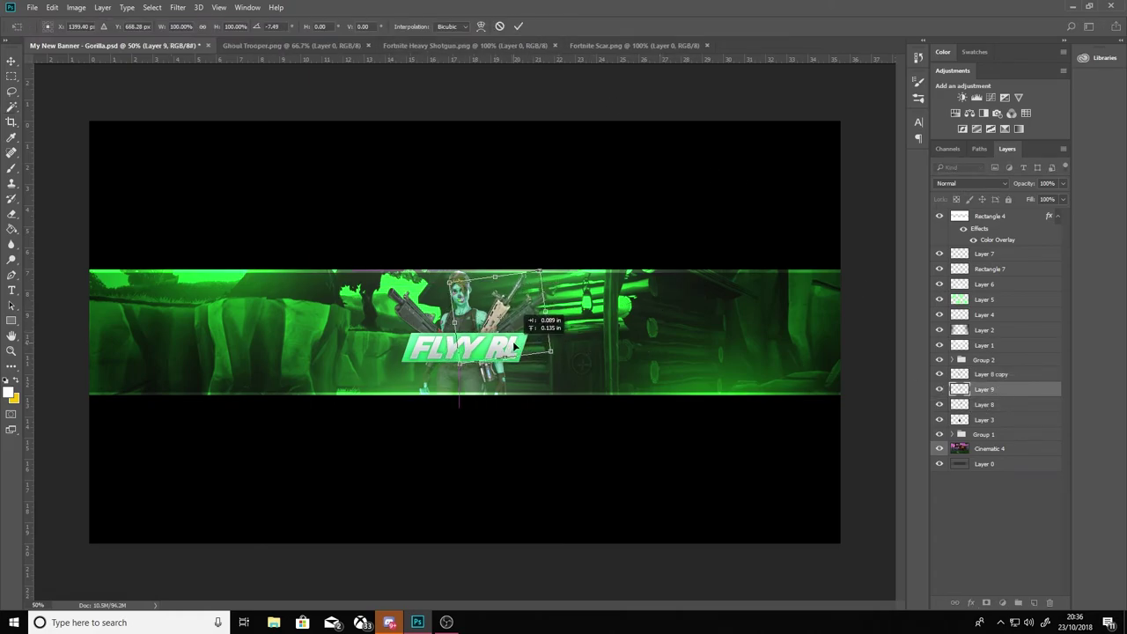
key(Return)
key(ctrl+j)
key(ctrl+t)
right_click(509, 337)
click(547, 510)
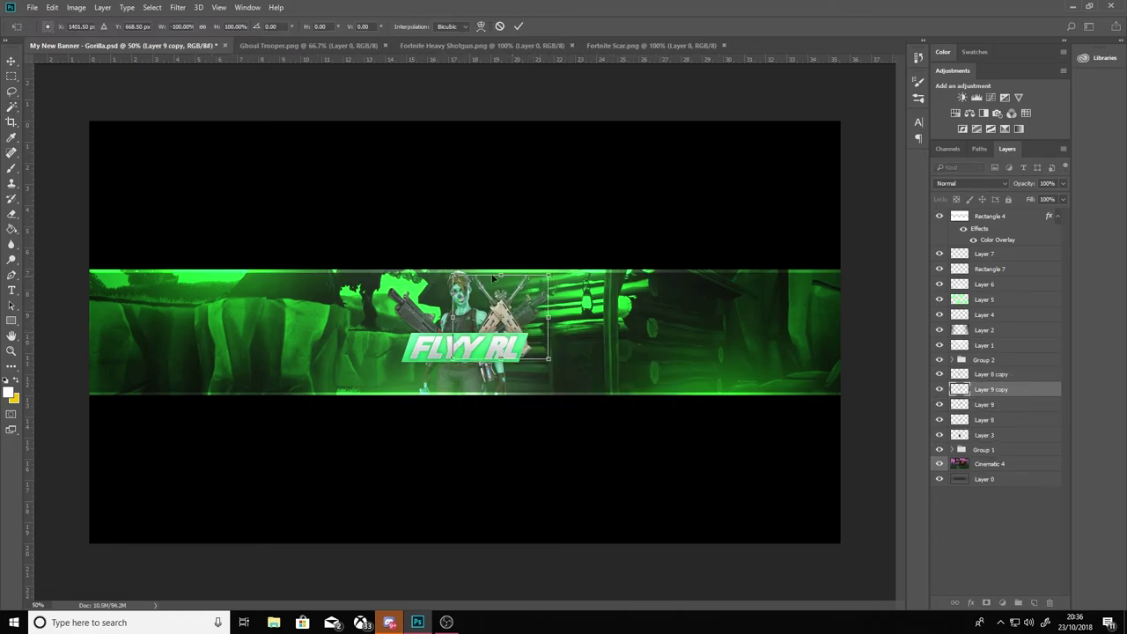
key(shift+Left)
key(shift+Left)
key(shift+Left)
key(shift+Left)
key(shift+Left)
key(shift+Left)
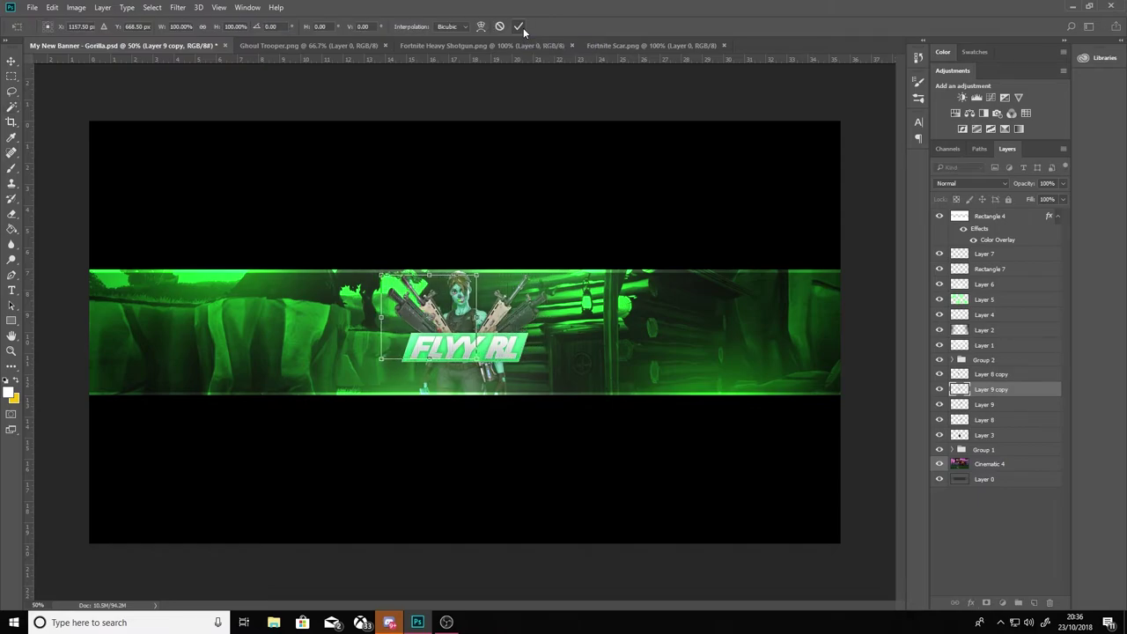
key(Return)
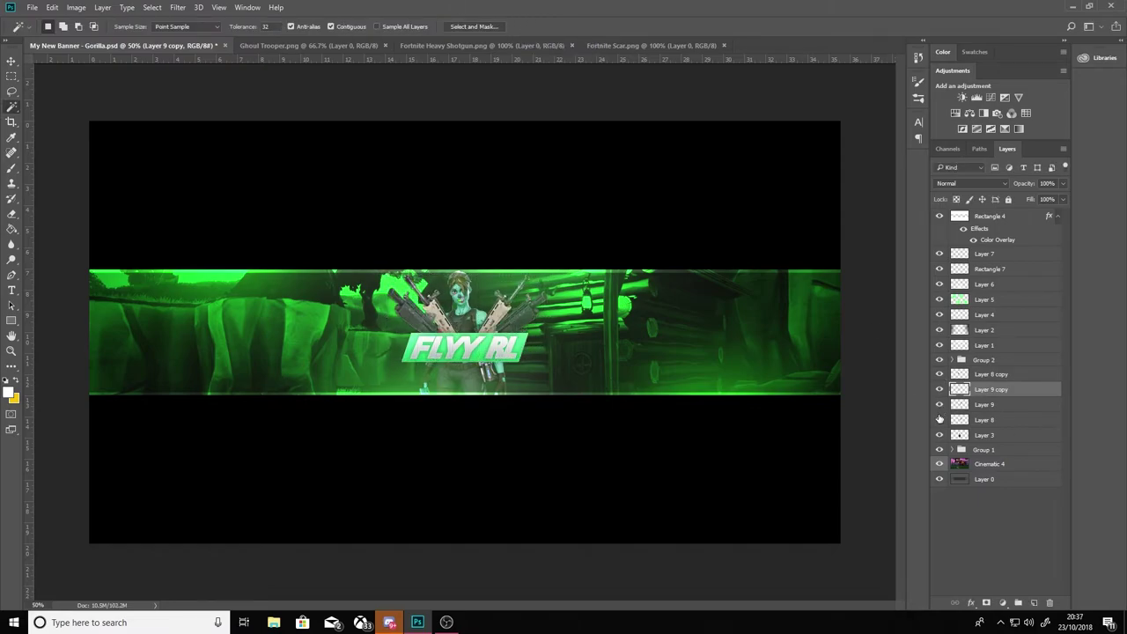
Mirror the duplicated gun pair horizontally and move it to the character's right side.
click(940, 376)
click(939, 404)
drag(955, 388, 966, 379)
shift+click(987, 390)
key(ctrl+t)
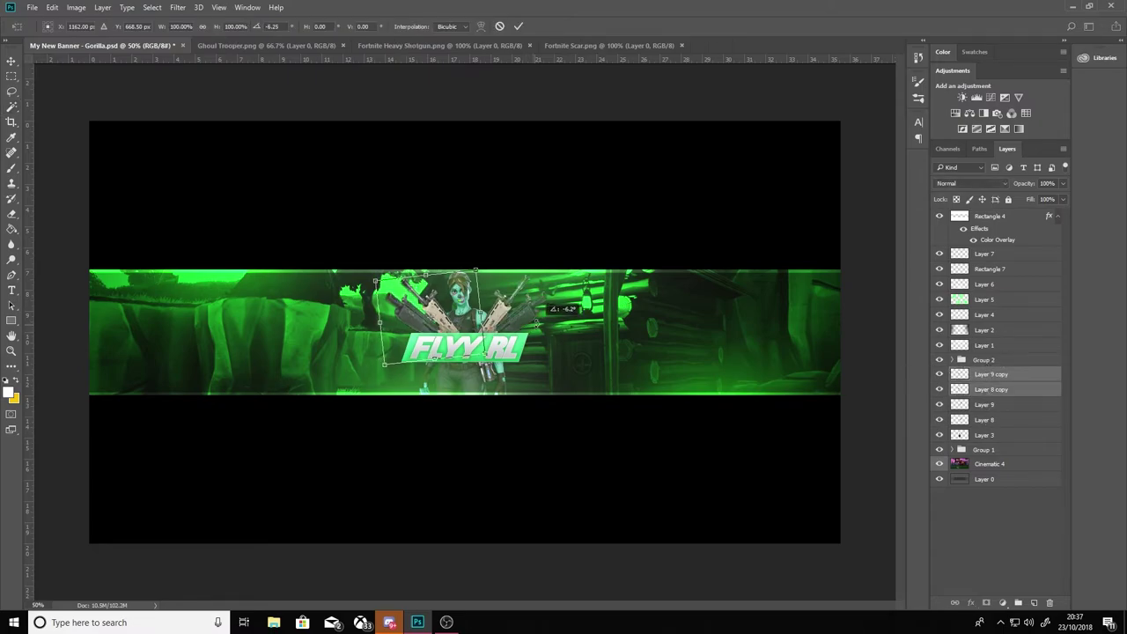
drag(436, 330, 451, 341)
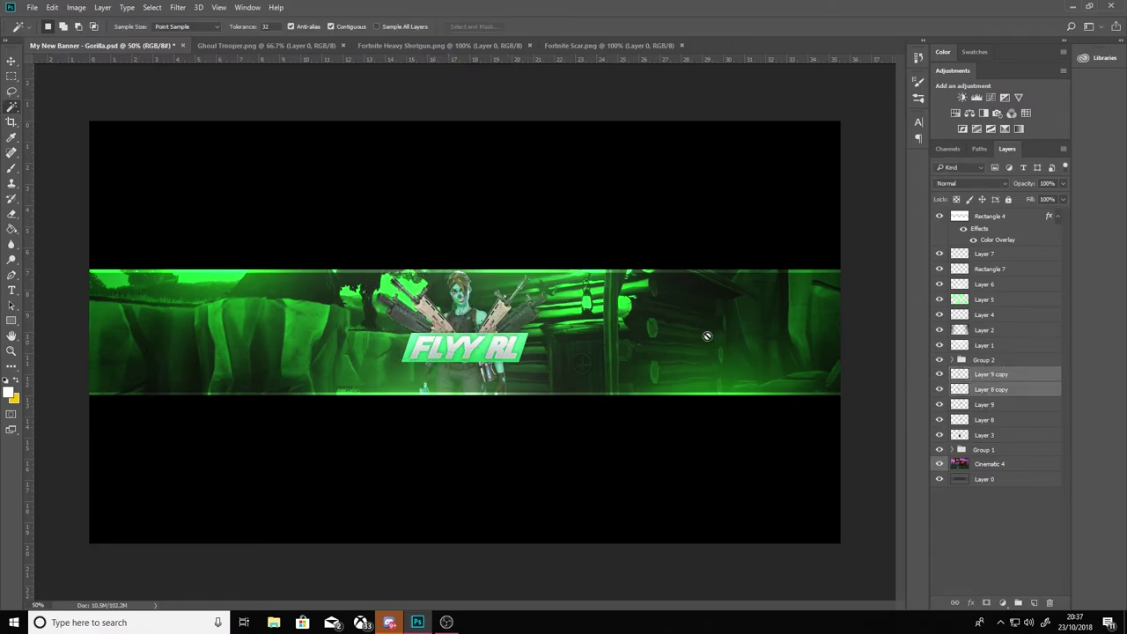
right_click(434, 346)
click(477, 522)
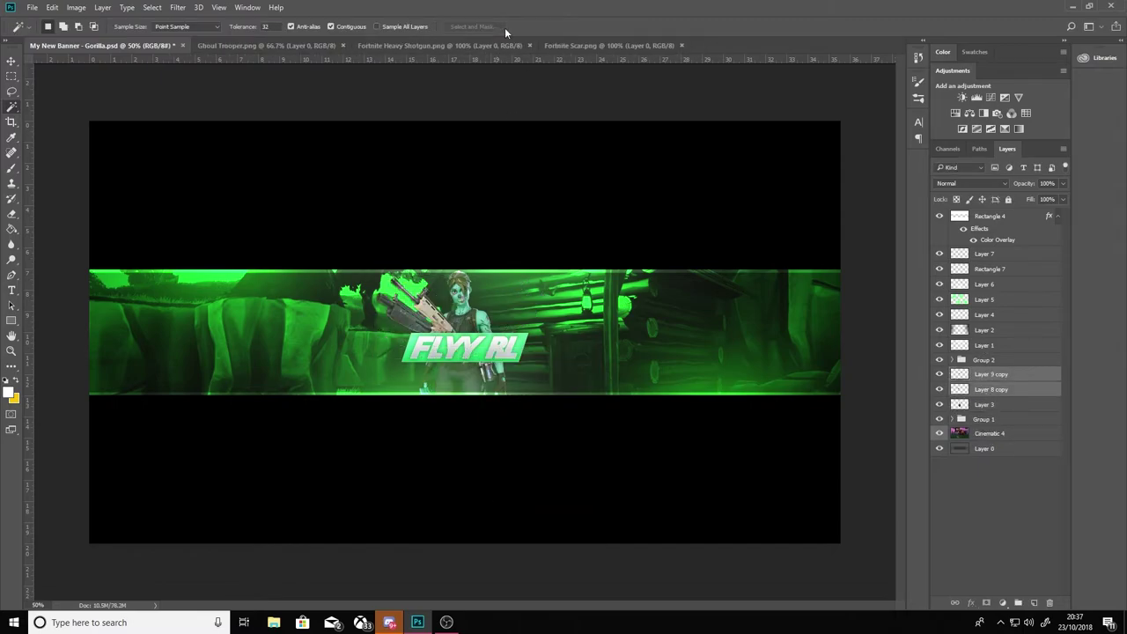
drag(447, 350, 513, 350)
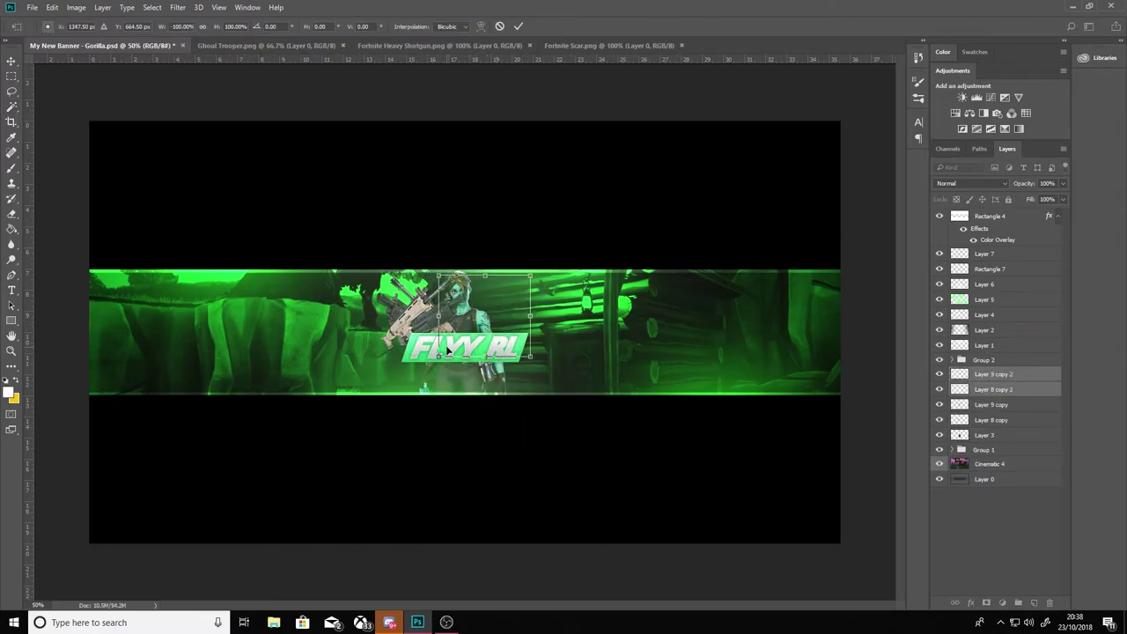
click(518, 25)
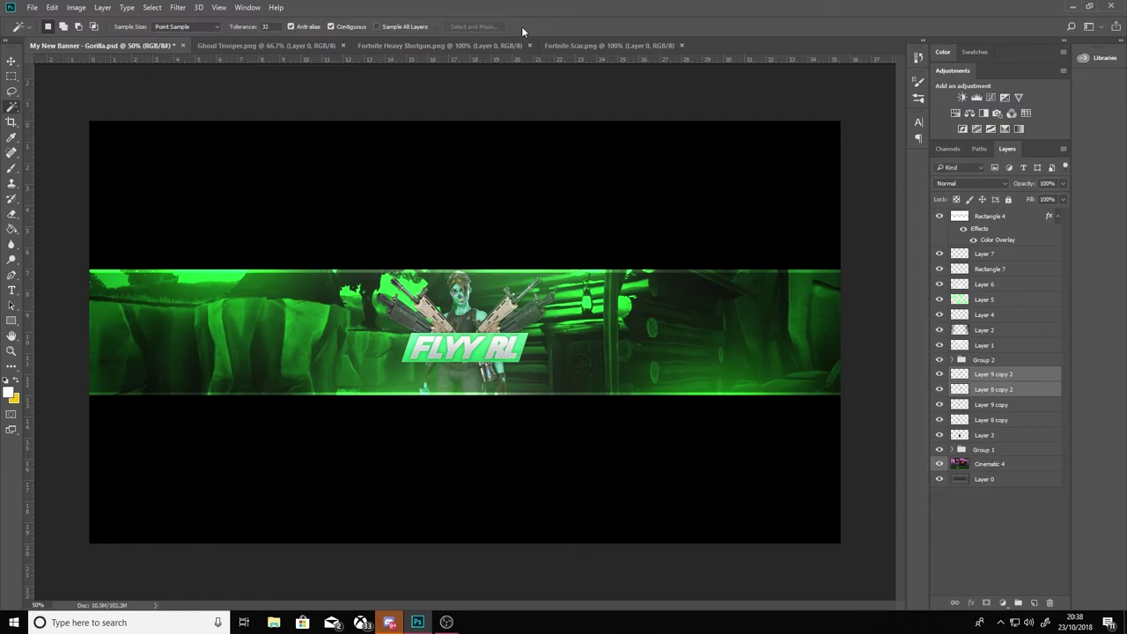
click(991, 404)
ctrl+click(991, 420)
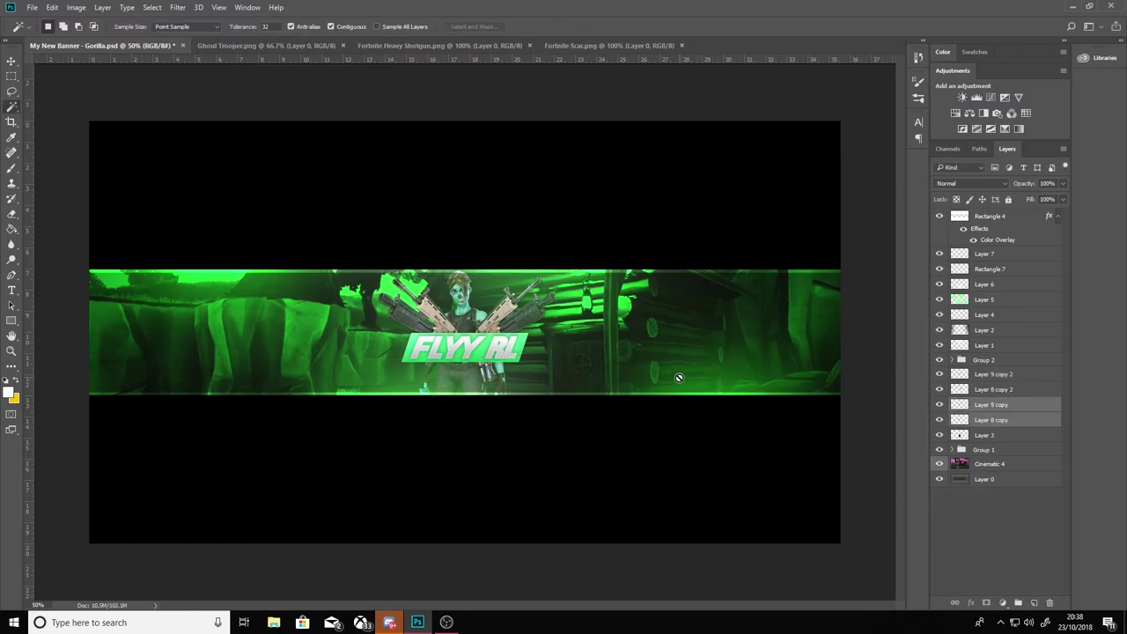
Group the gun layers and give the group an Overlay gradient overlay and an inner glow.
click(984, 359)
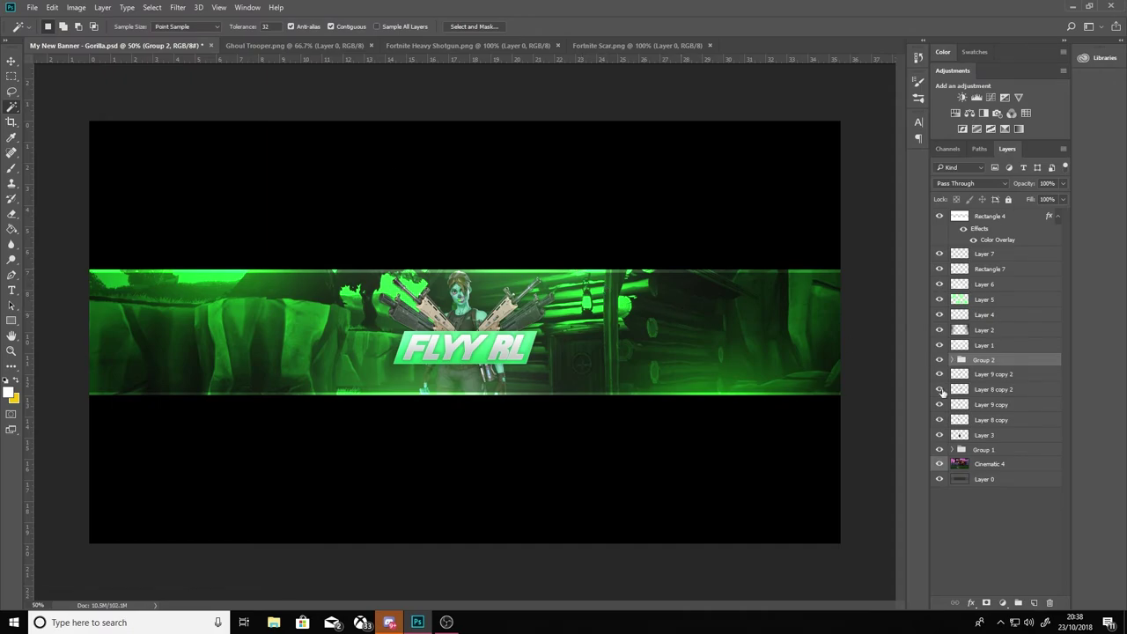
key(ctrl+g)
double_click(1012, 395)
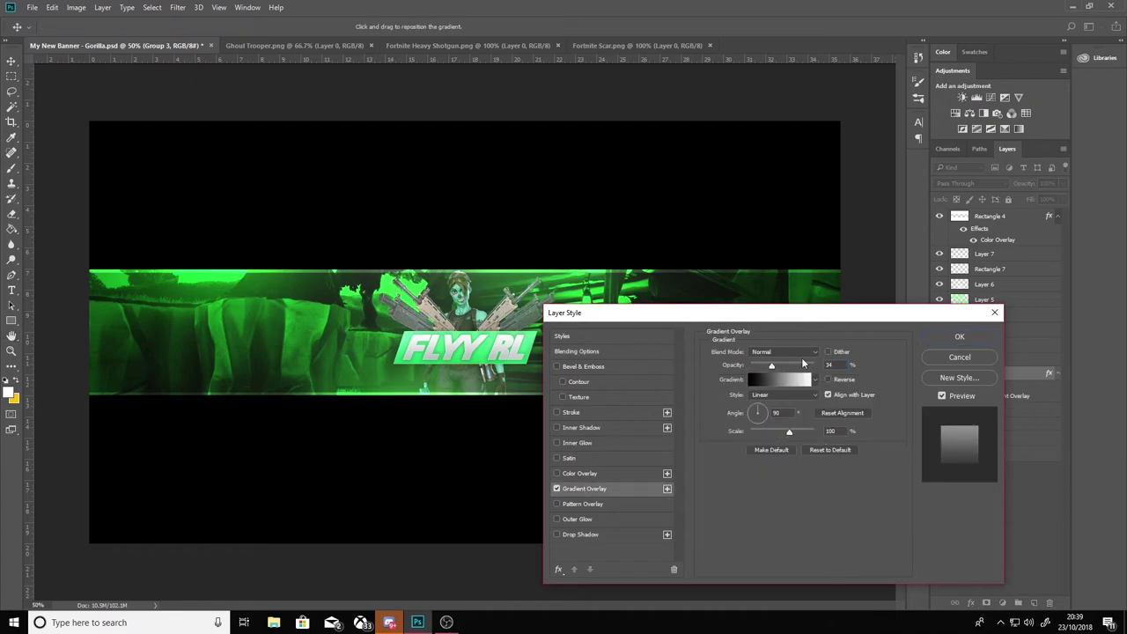
click(784, 351)
click(775, 466)
click(588, 443)
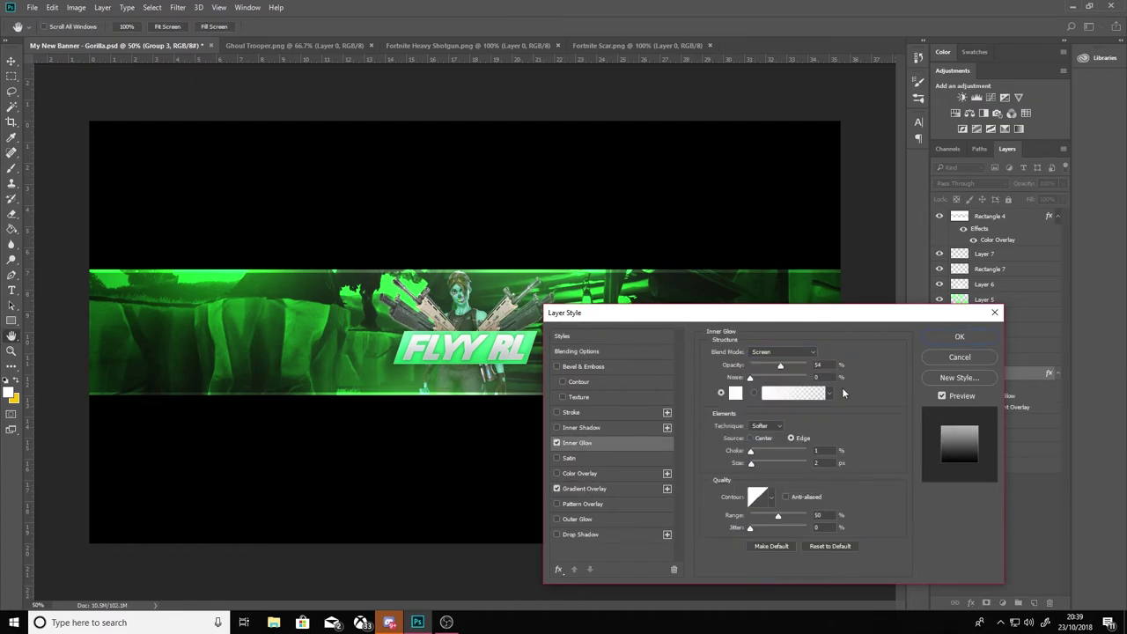
key(Return)
click(638, 45)
Open the Fortnite graphics pack from the D: drive and drag flare #2 into the banner.
key(ctrl+o)
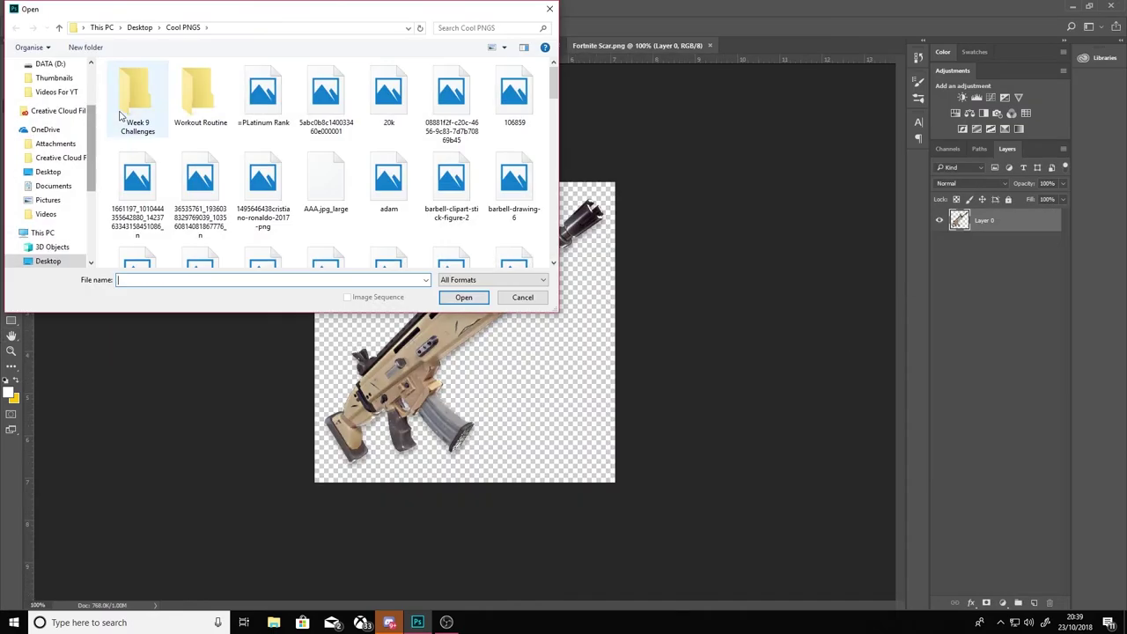
click(44, 216)
double_click(176, 188)
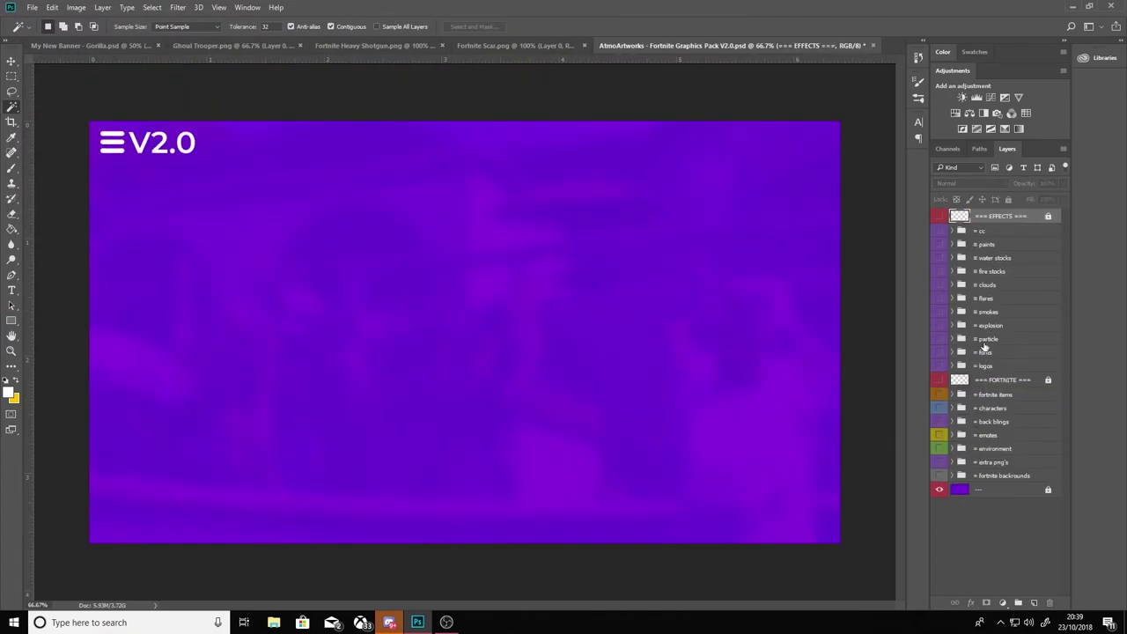
click(959, 301)
click(952, 299)
drag(960, 317, 694, 189)
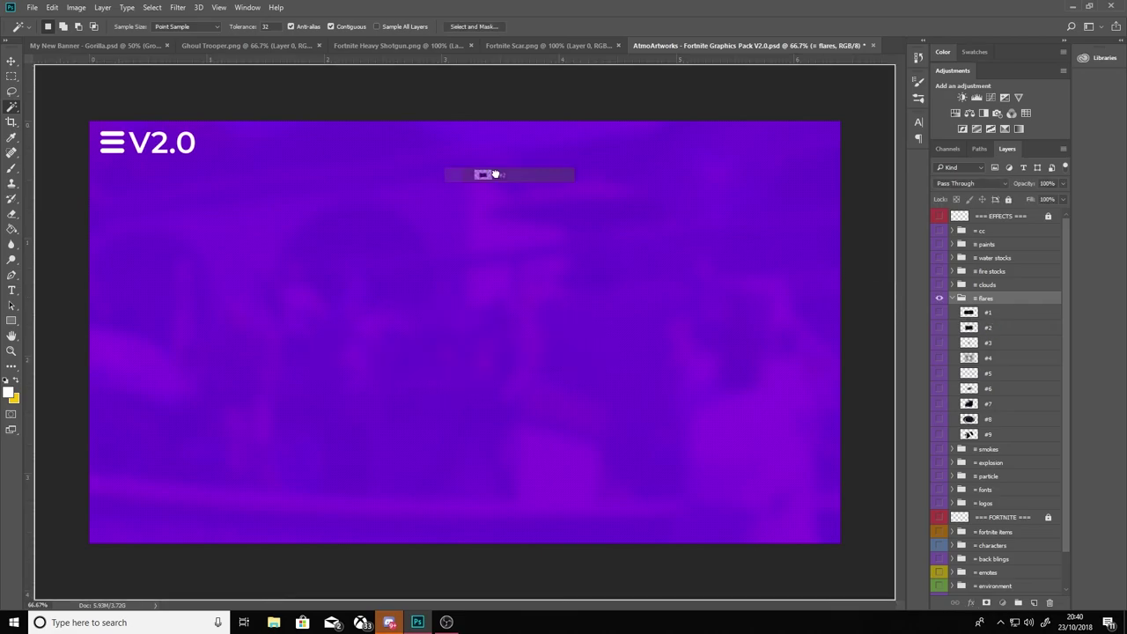
click(874, 46)
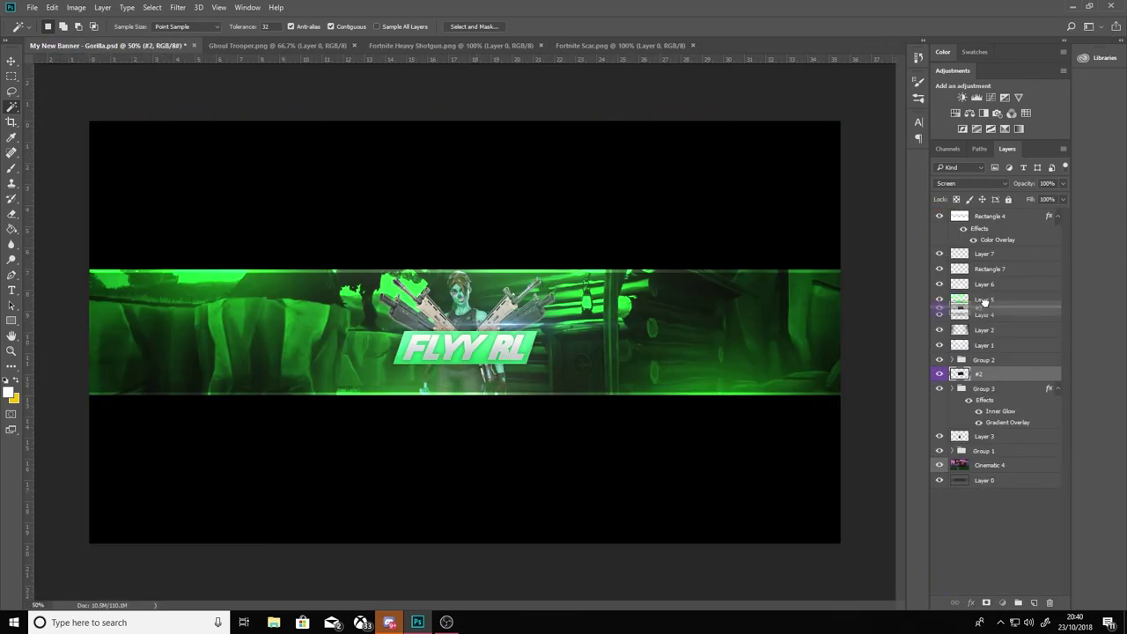
Move the flare below Rectangle 4, centre it over the character, and shift its hue.
drag(978, 373, 978, 260)
key(ctrl+t)
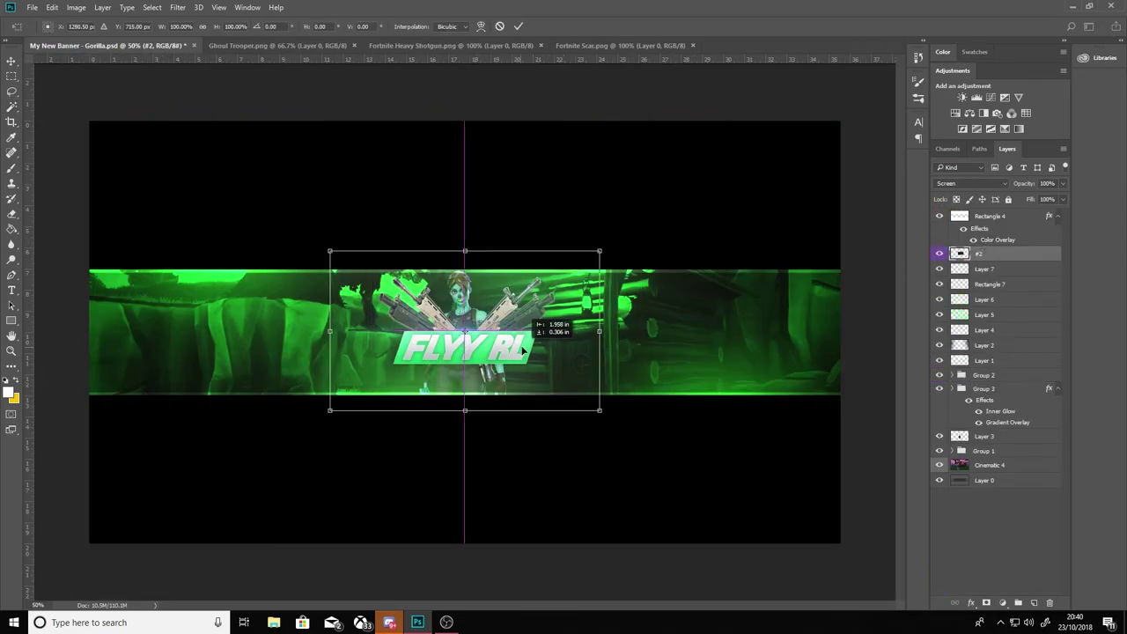
drag(521, 350, 526, 350)
key(ctrl+minus)
key(Return)
key(ctrl+1)
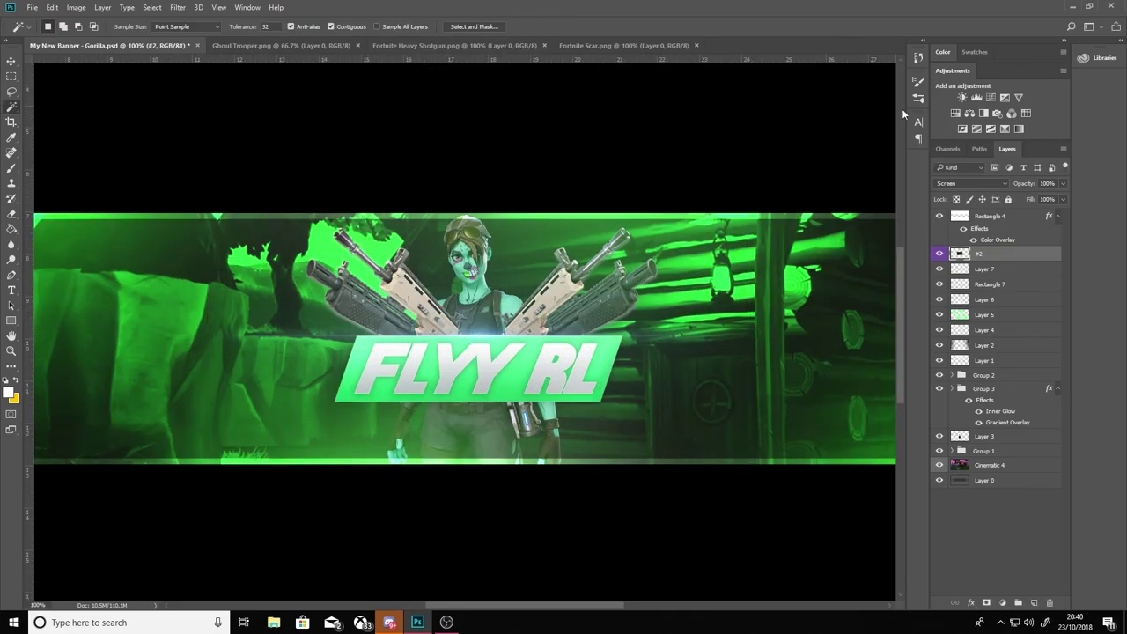
key(ctrl+u)
drag(714, 195, 698, 196)
key(ctrl+minus)
key(ctrl+minus)
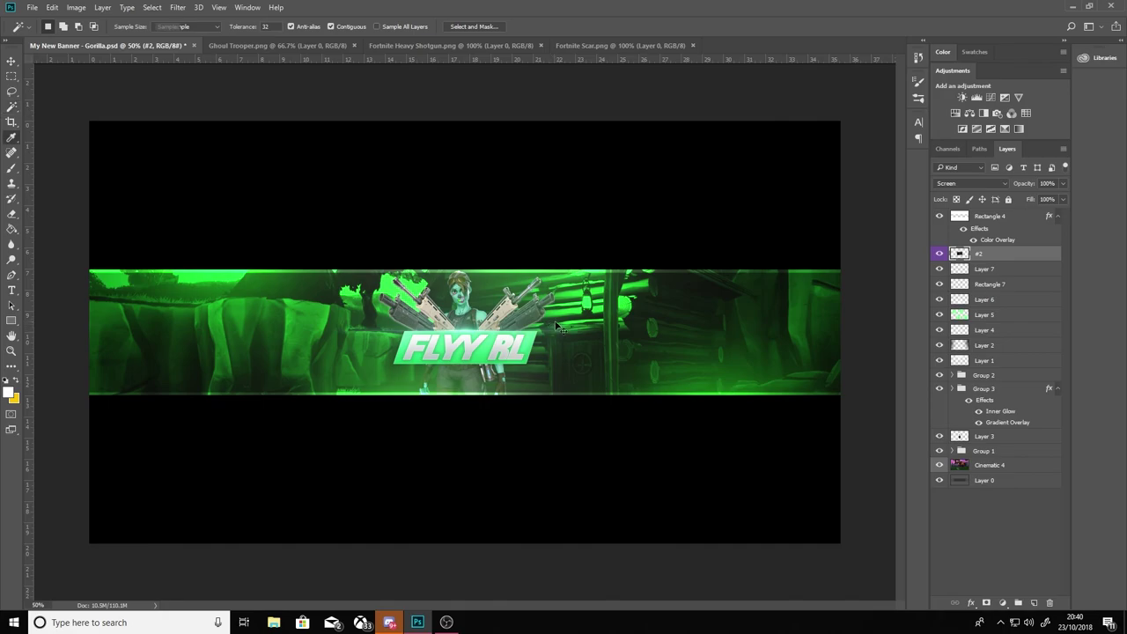
click(834, 144)
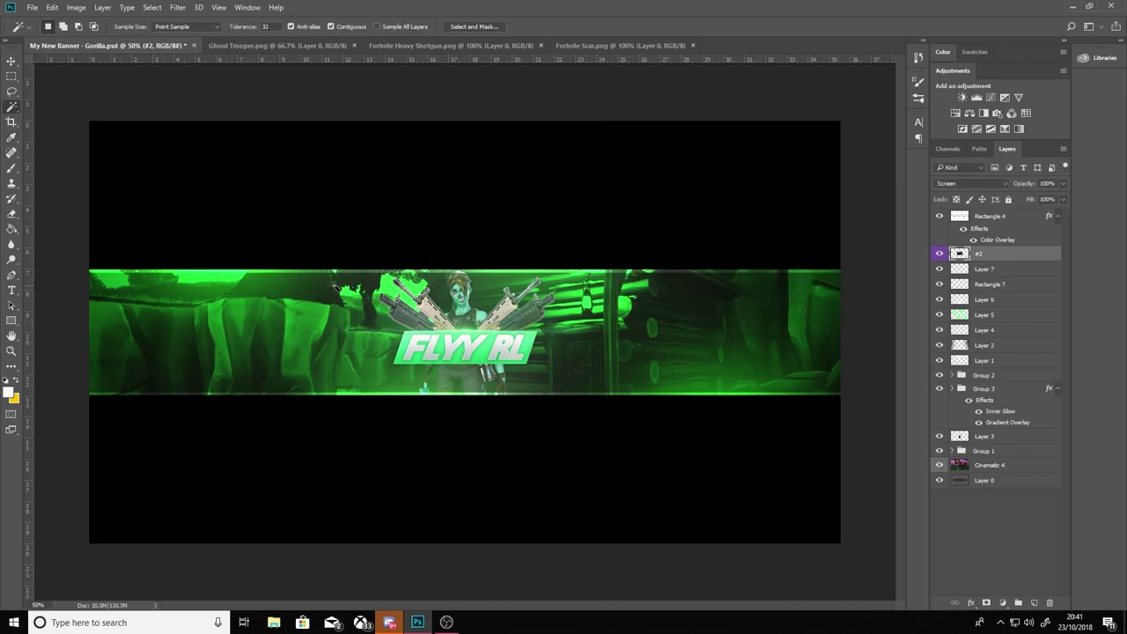